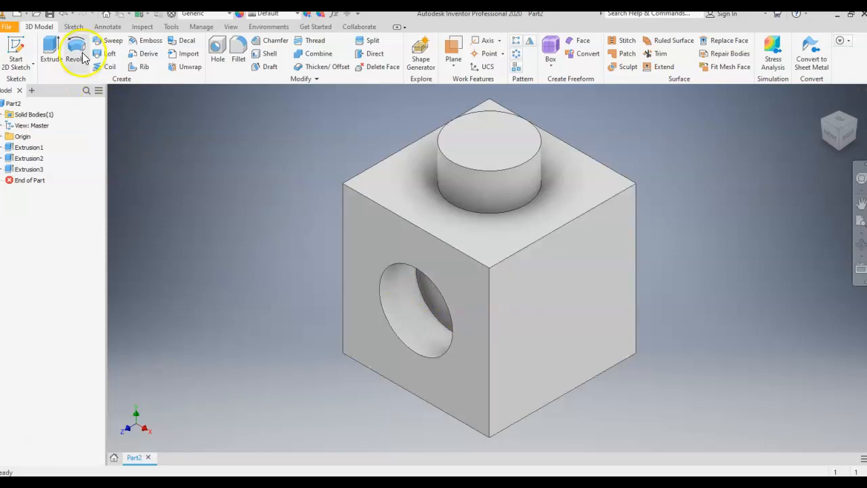
# Start a sketch on the cube's plain right face and draw a 0.5 in diameter circle near its center
pyautogui.click(73, 26)
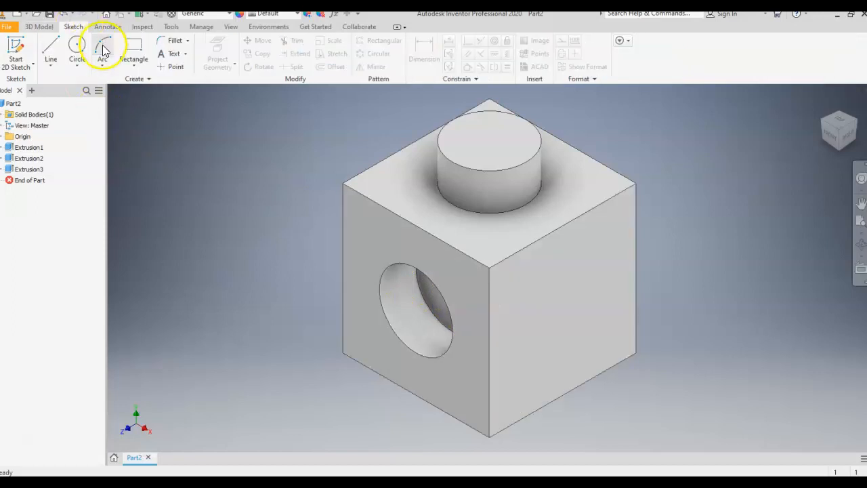
pyautogui.click(77, 47)
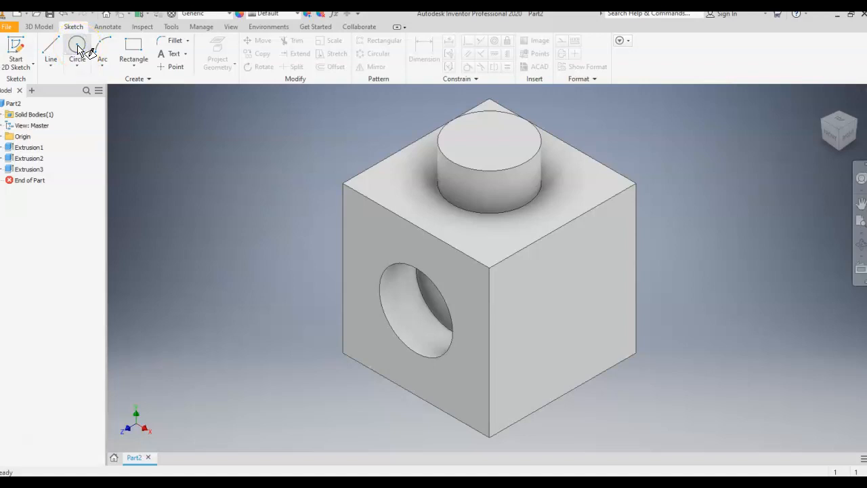
pyautogui.click(571, 307)
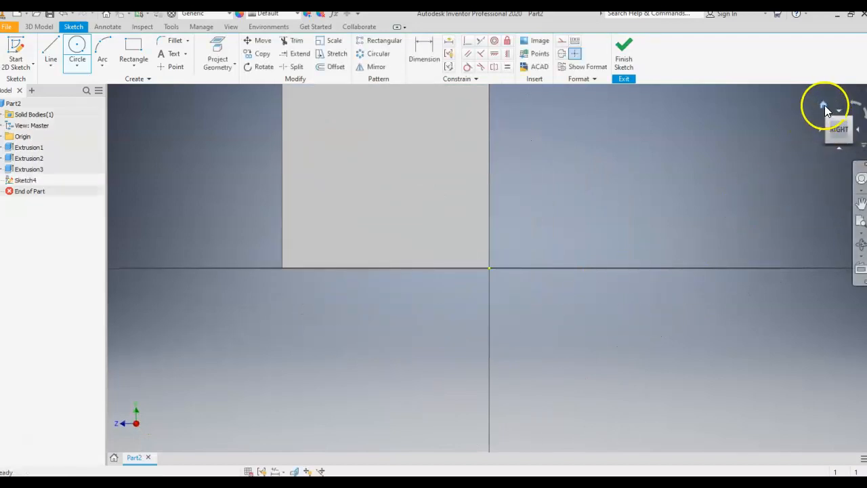
pyautogui.click(823, 107)
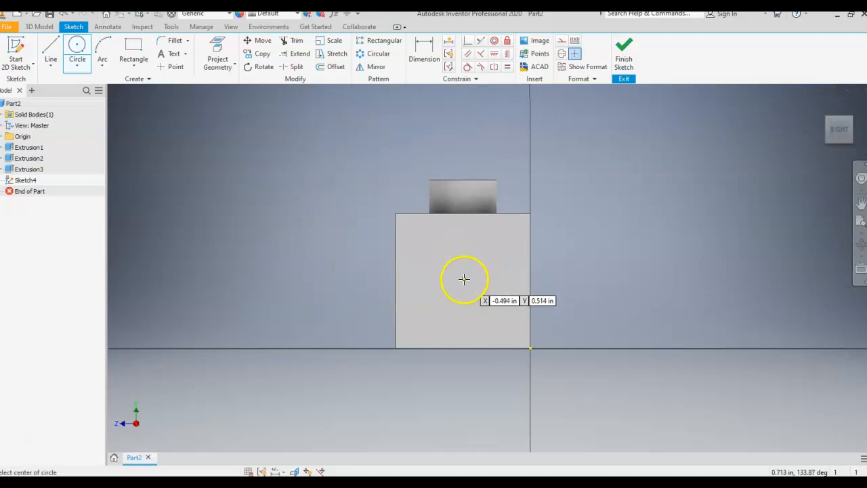
pyautogui.click(464, 282)
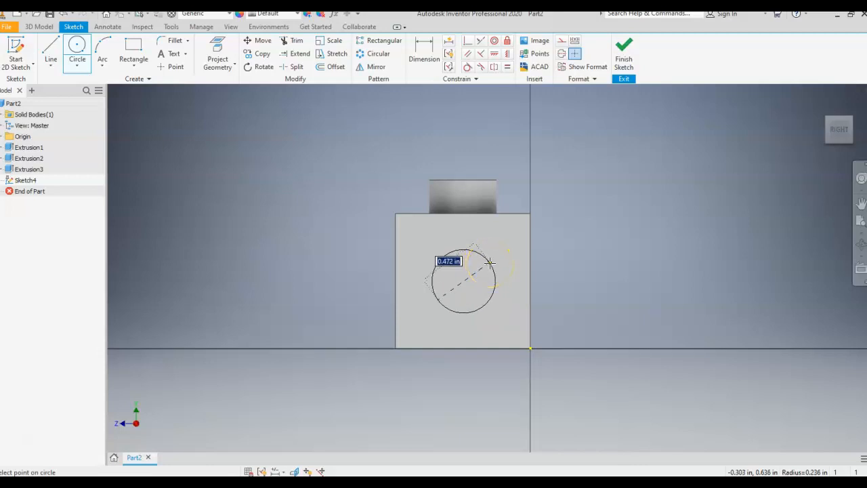
pyautogui.write('0.5')
pyautogui.press('Return')
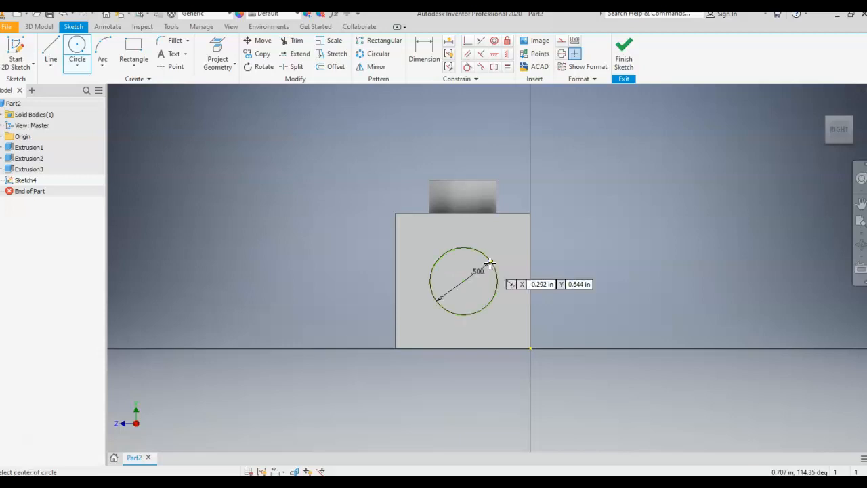
# Dimension the circle's center 0.5 in from the top edge of the face
pyautogui.click(425, 61)
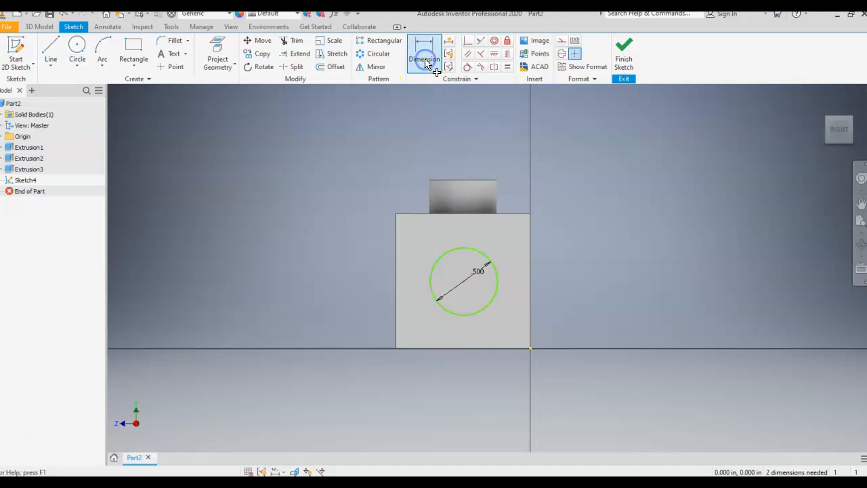
pyautogui.click(464, 281)
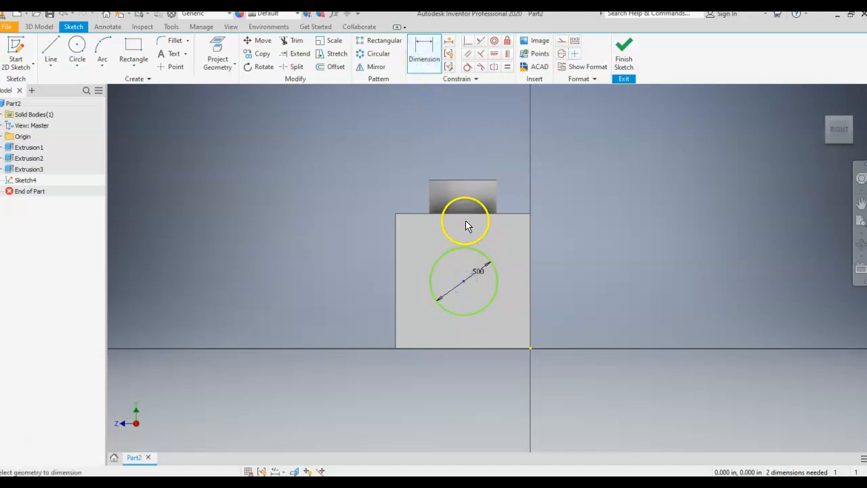
pyautogui.click(464, 214)
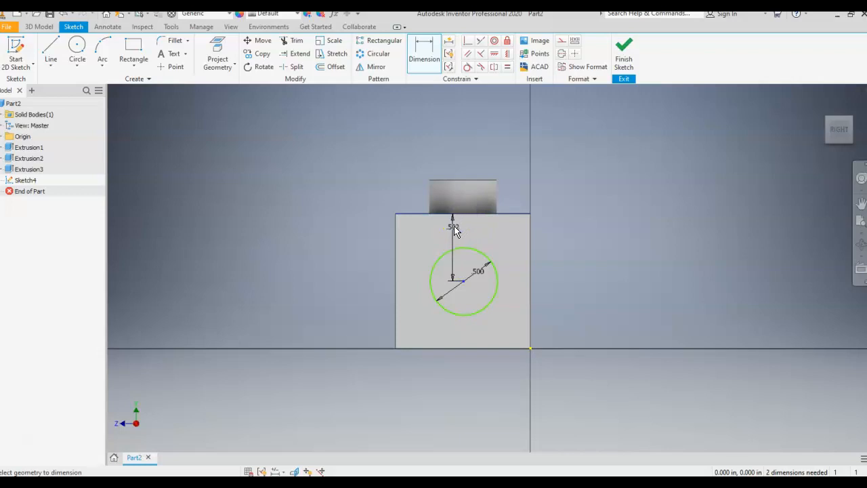
pyautogui.click(439, 232)
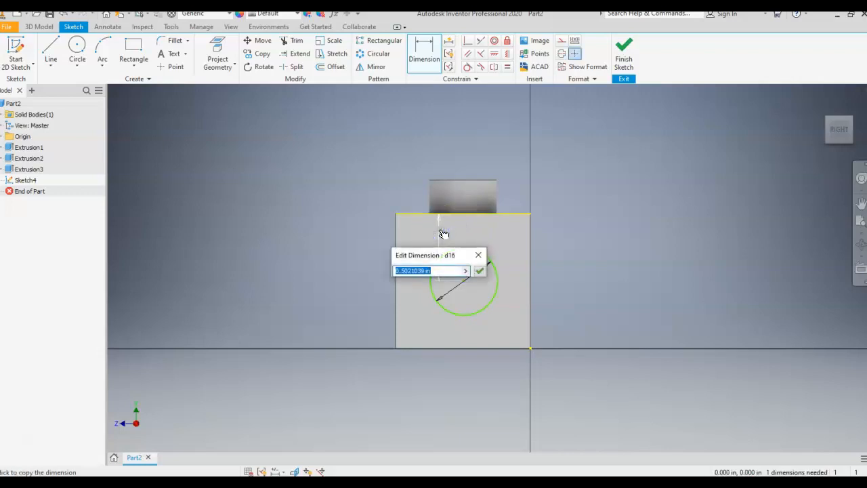
pyautogui.write('0.5')
pyautogui.press('Return')
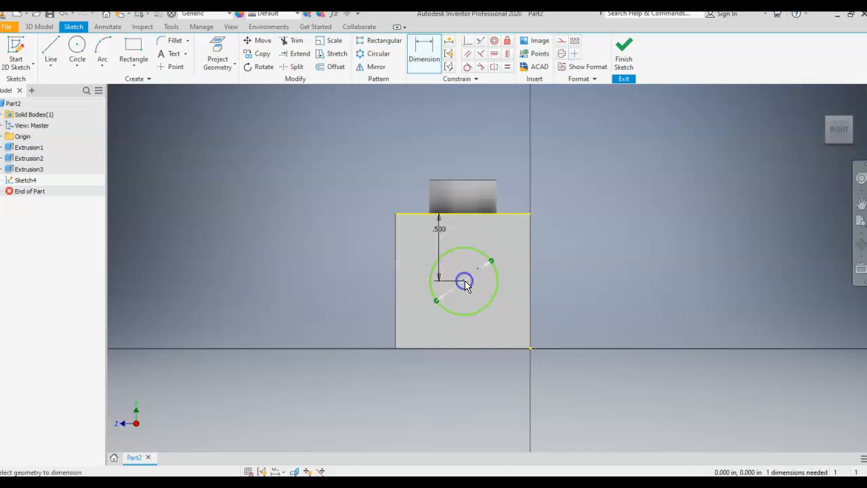
# Dimension the circle's center 0.5 in from the face's back vertical edge and finish the sketch
pyautogui.moveTo(528, 281); pyautogui.dragTo(531, 282)
pyautogui.click(530, 277)
pyautogui.click(516, 296)
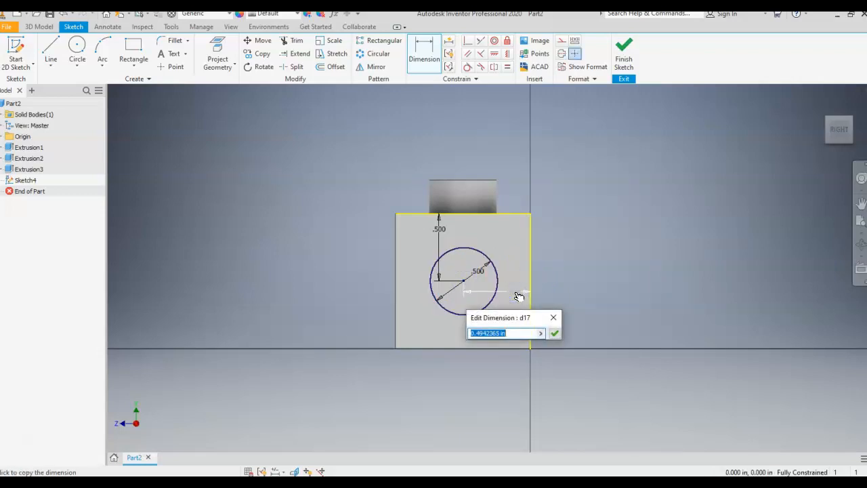
pyautogui.write('0.5')
pyautogui.press('Return')
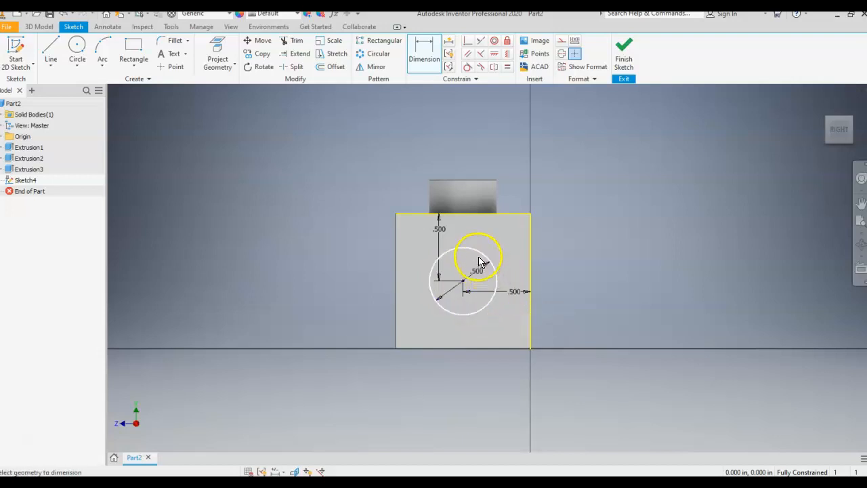
pyautogui.click(622, 63)
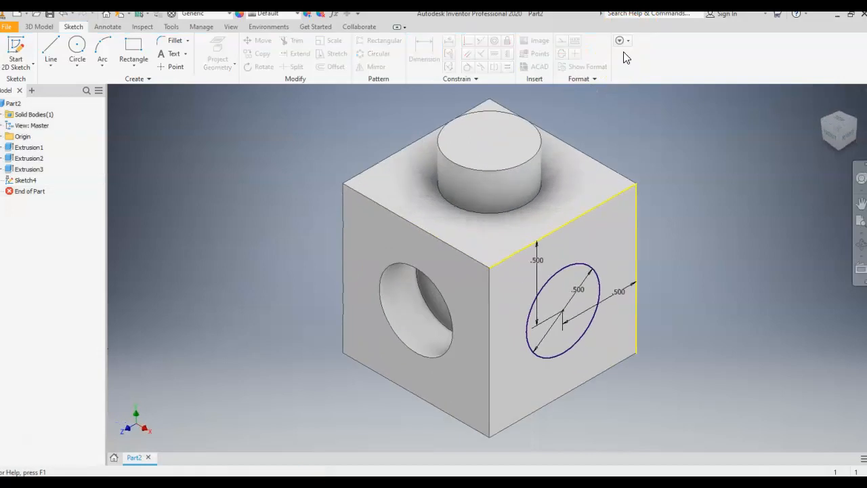
# Extrude the circle as a cut 0.25 in deep into the cube, with the direction flipped inward
pyautogui.click(38, 26)
pyautogui.click(52, 49)
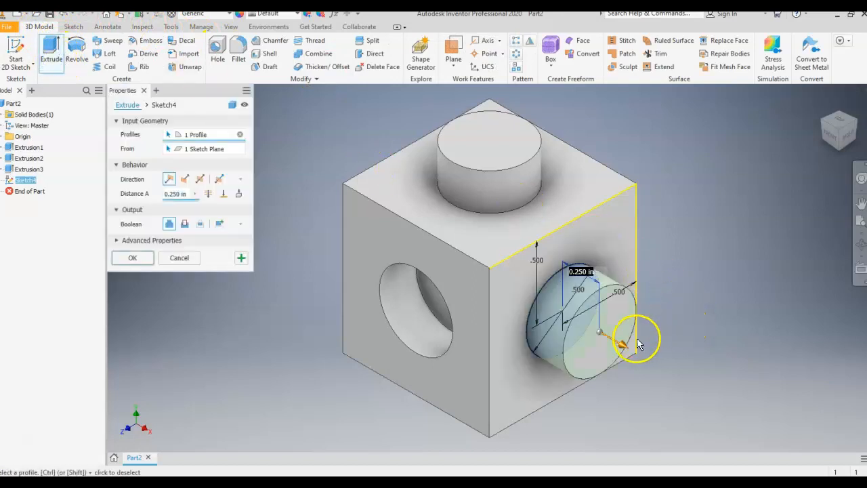
pyautogui.click(184, 224)
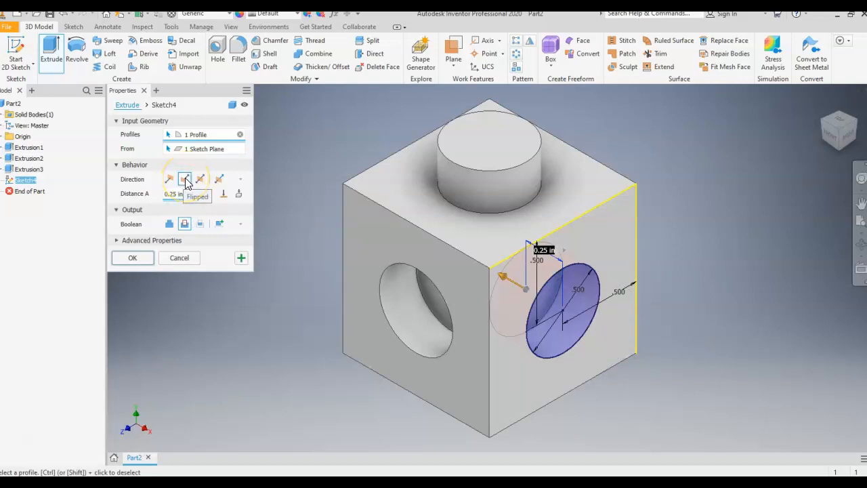
pyautogui.click(137, 259)
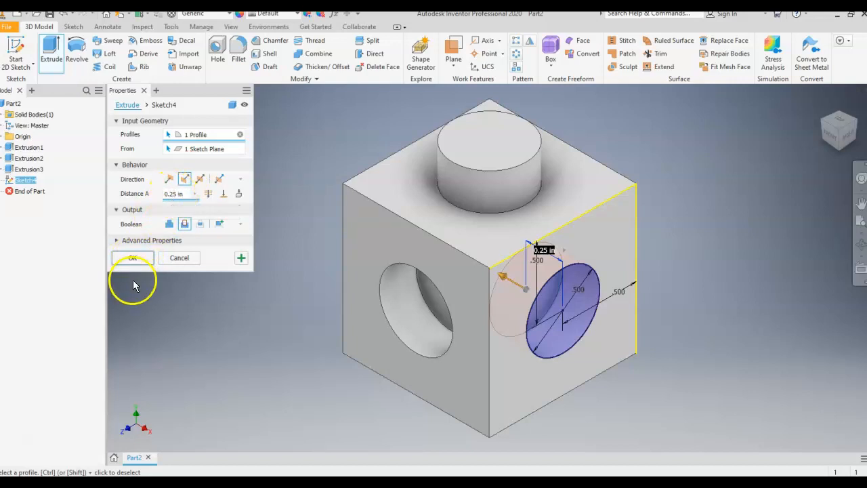
pyautogui.click(132, 259)
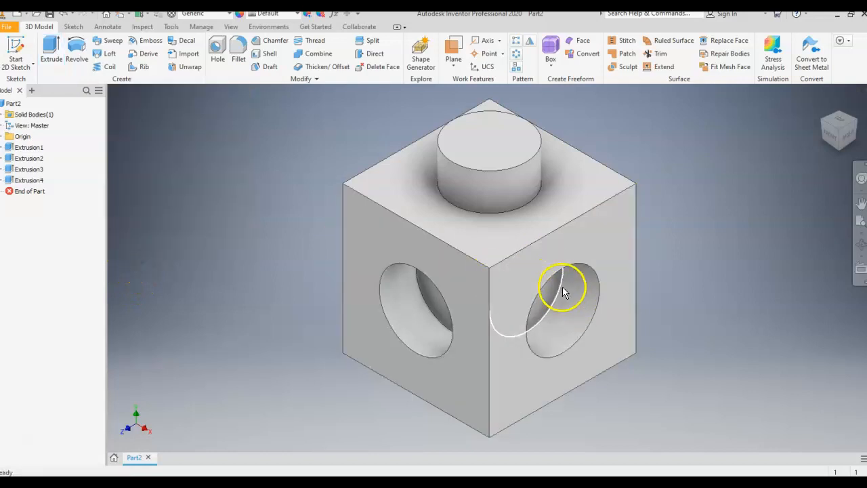
# Examine the cube's back, left and bottom faces and return to the home view
pyautogui.click(857, 123)
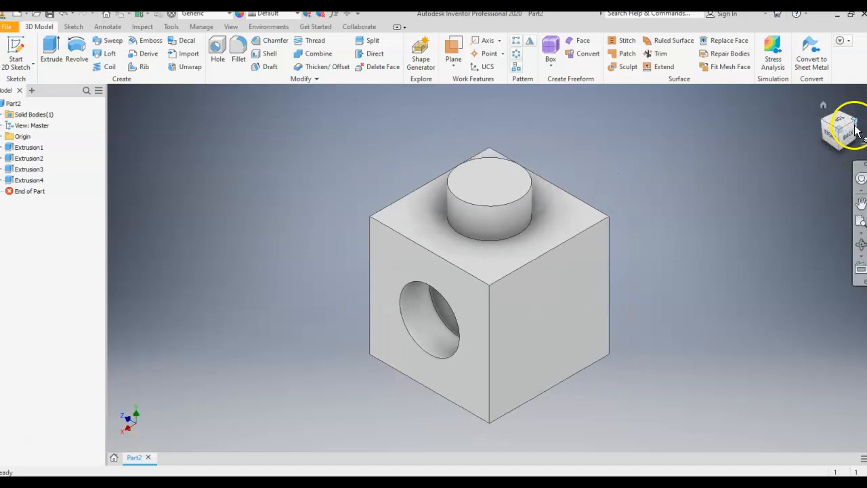
pyautogui.click(850, 143)
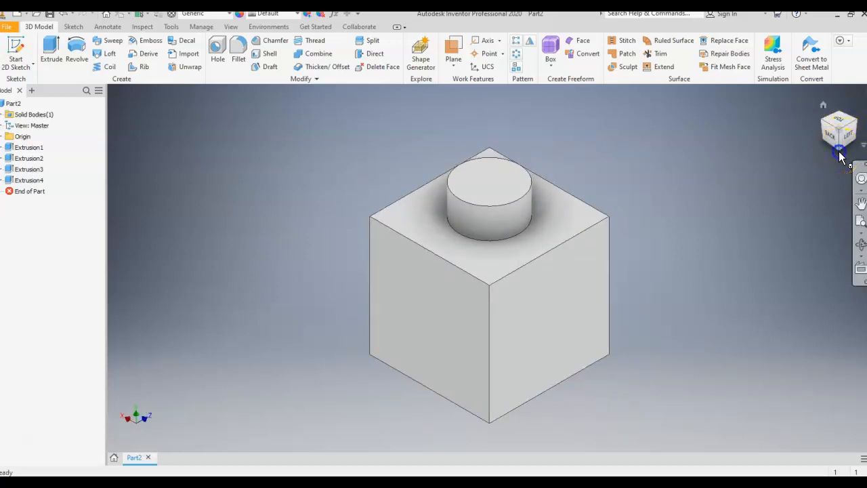
pyautogui.click(839, 155)
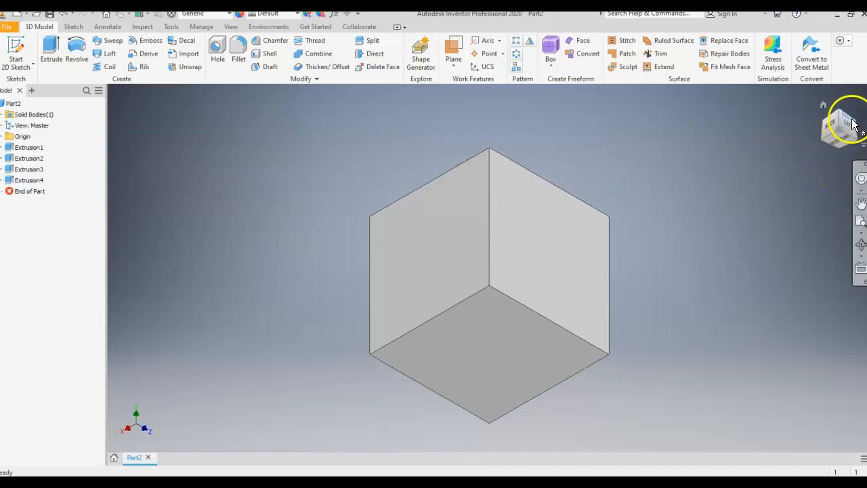
pyautogui.click(831, 112)
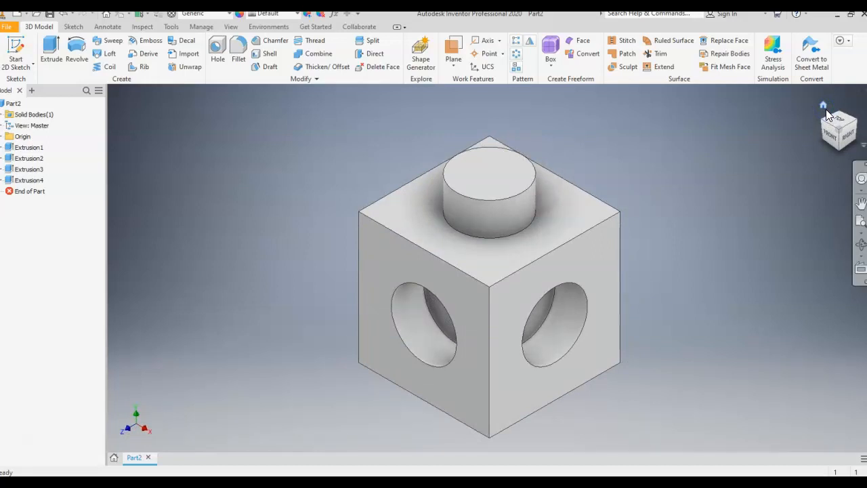
pyautogui.click(857, 122)
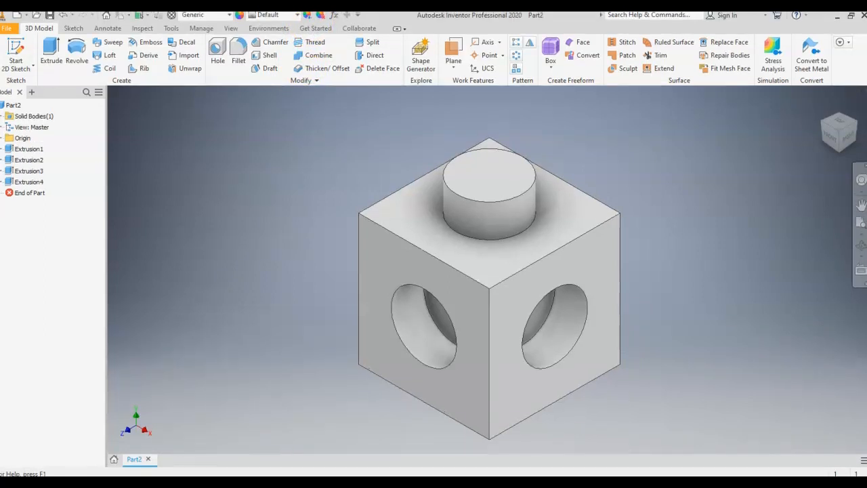
# Start the appearance adjustment and select the cube's flat top face around the stud for recoloring
pyautogui.click(306, 16)
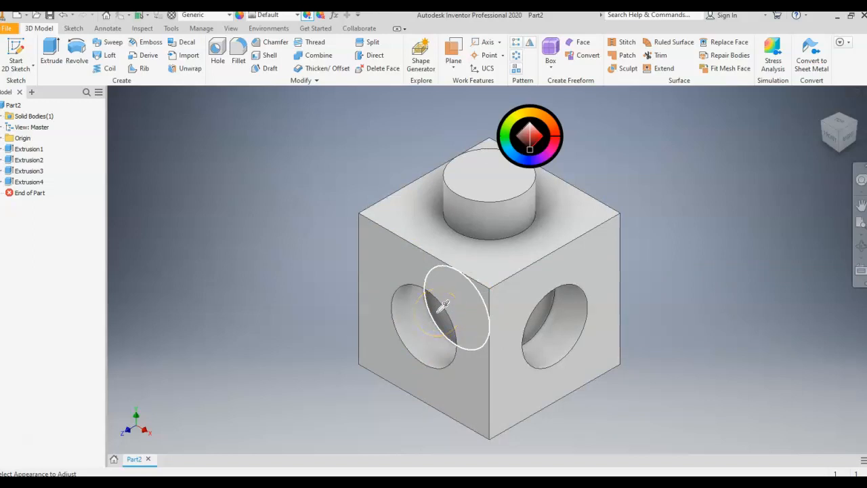
pyautogui.click(455, 330)
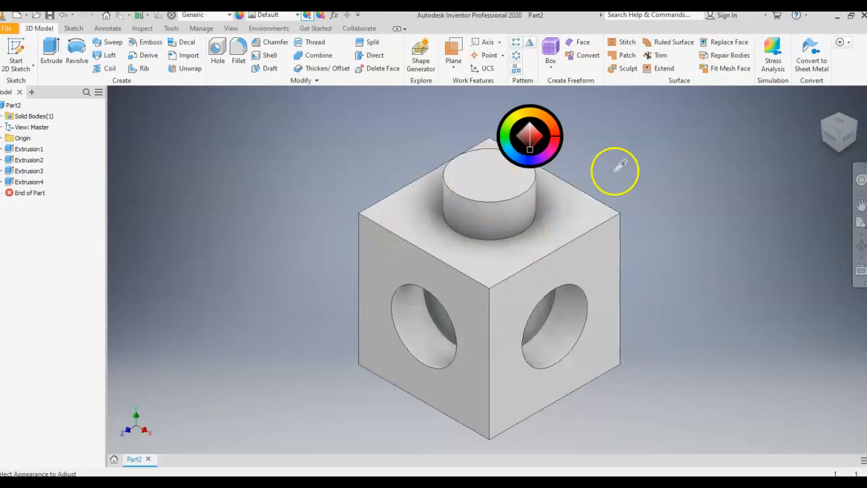
pyautogui.click(415, 200)
pyautogui.click(441, 207)
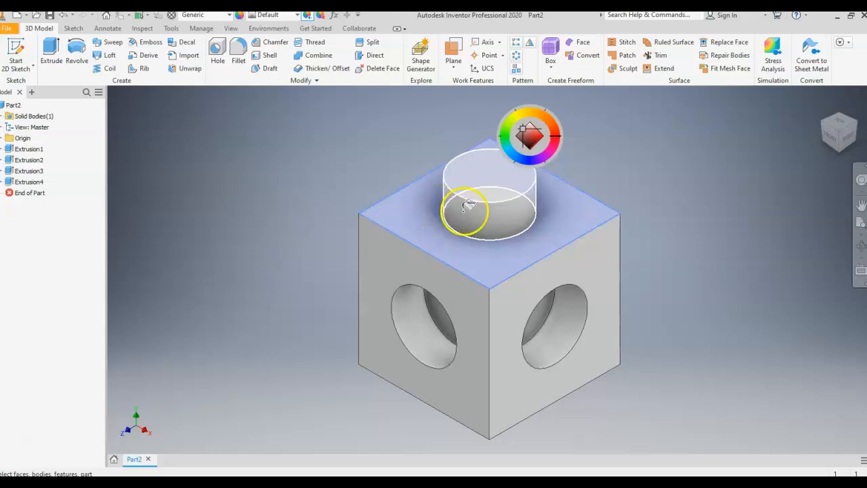
pyautogui.click(519, 140)
pyautogui.click(517, 119)
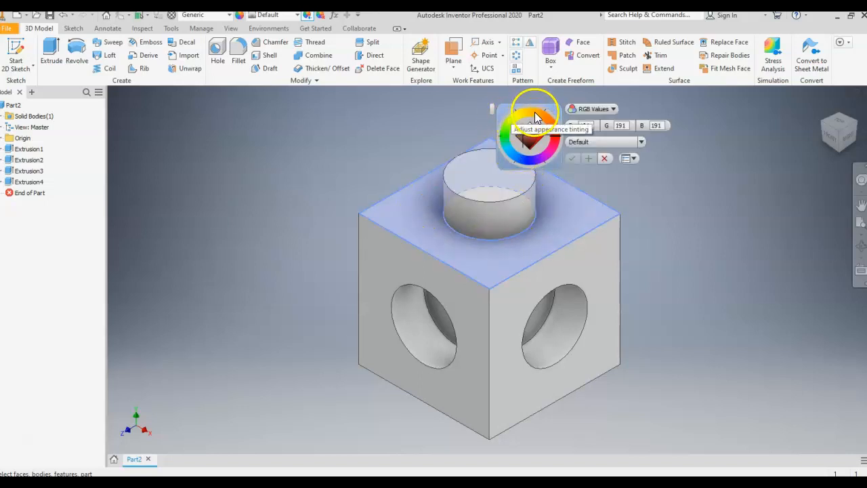
pyautogui.click(542, 154)
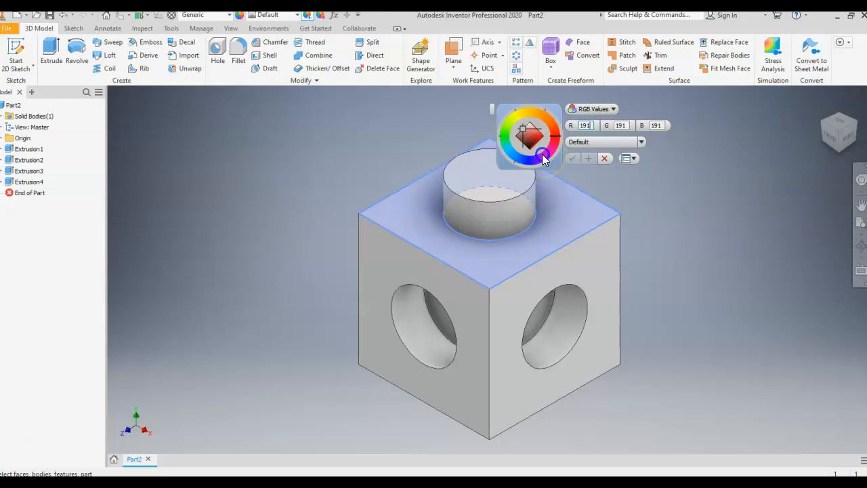
# Try orange, yellow, green, blue, purple and red tints on the cube's top face
pyautogui.click(546, 116)
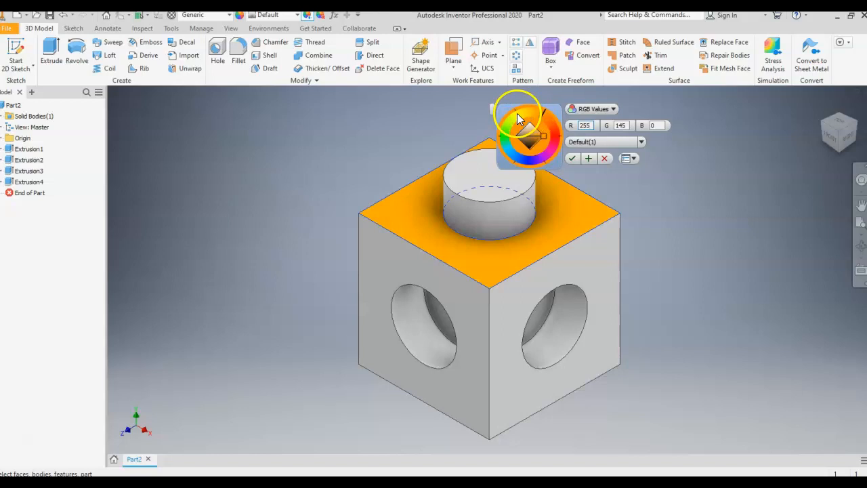
pyautogui.click(517, 114)
pyautogui.click(504, 141)
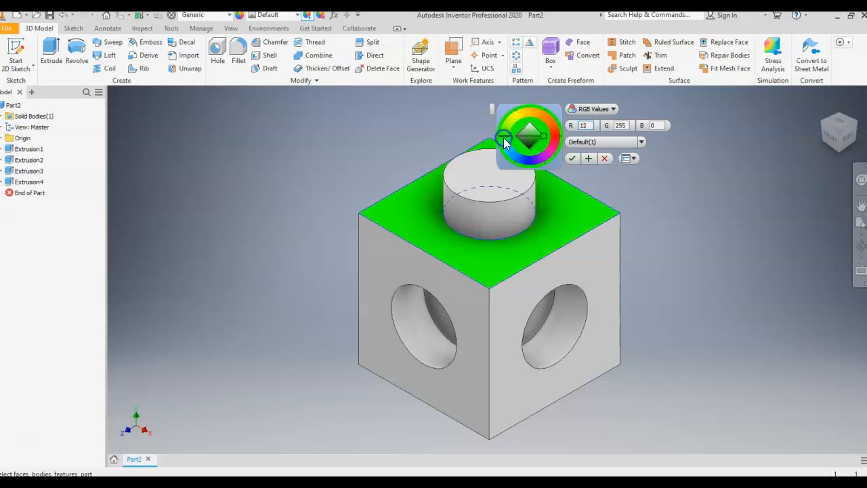
pyautogui.click(517, 157)
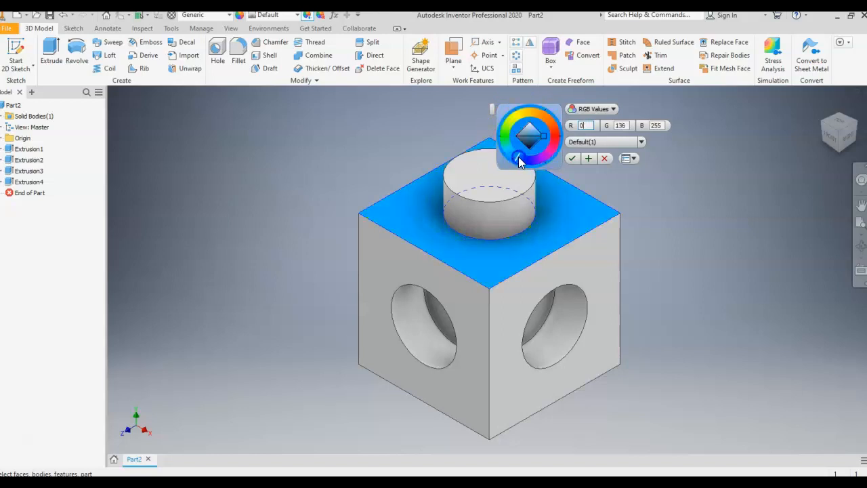
pyautogui.click(543, 156)
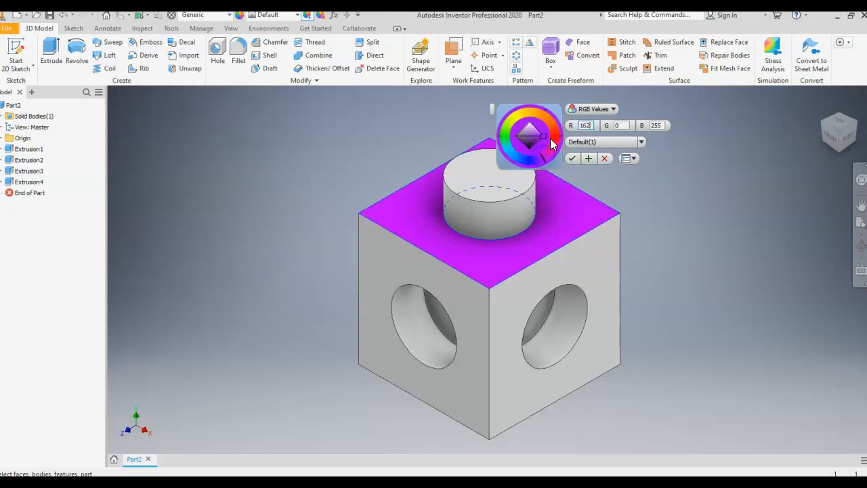
pyautogui.click(554, 141)
pyautogui.click(655, 125)
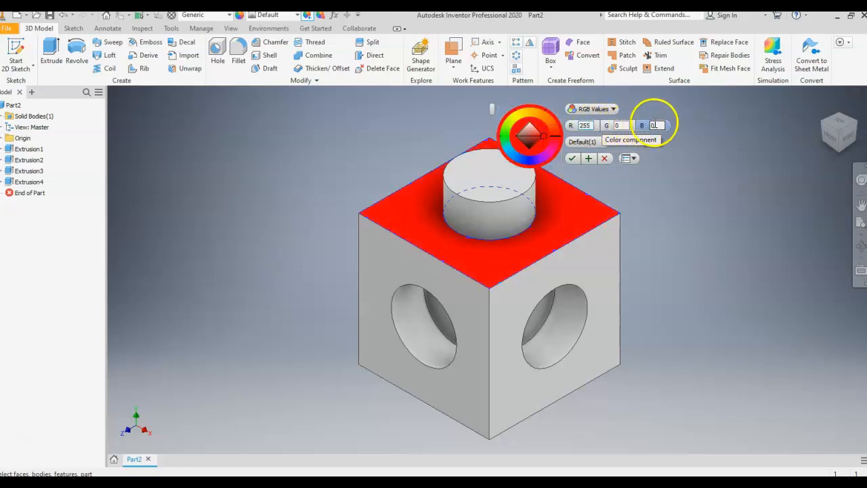
# Tint the cube's flat top face around the stud orange with RGB 255, 145, 0 and apply it
pyautogui.click(543, 119)
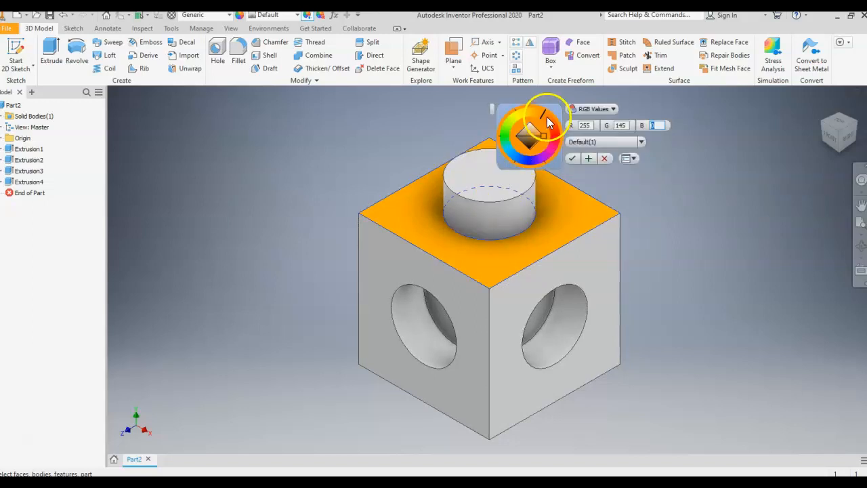
pyautogui.click(519, 110)
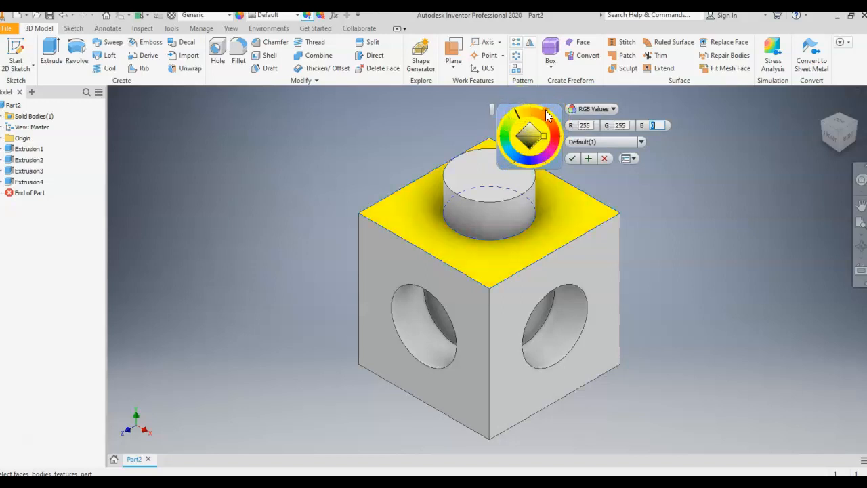
pyautogui.click(545, 111)
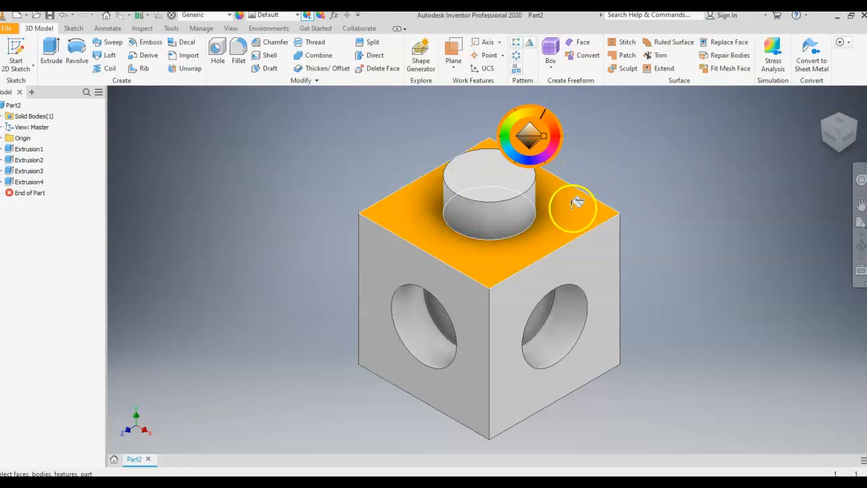
pyautogui.moveTo(575, 151)
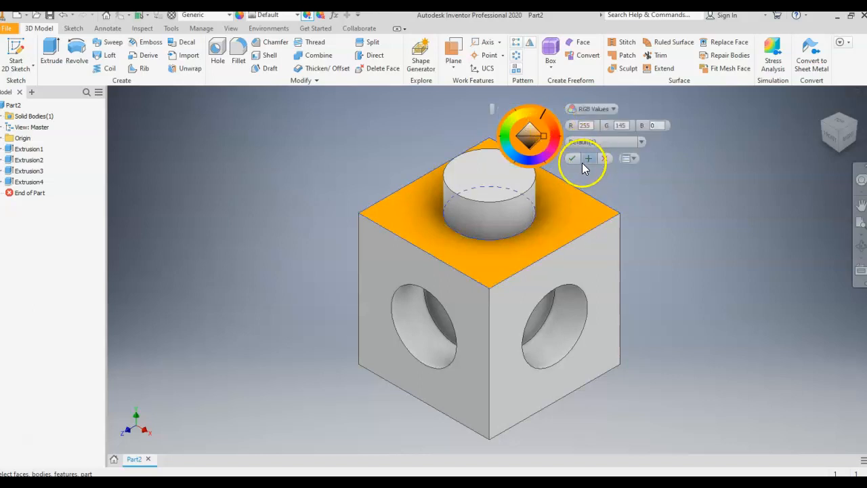
pyautogui.click(588, 160)
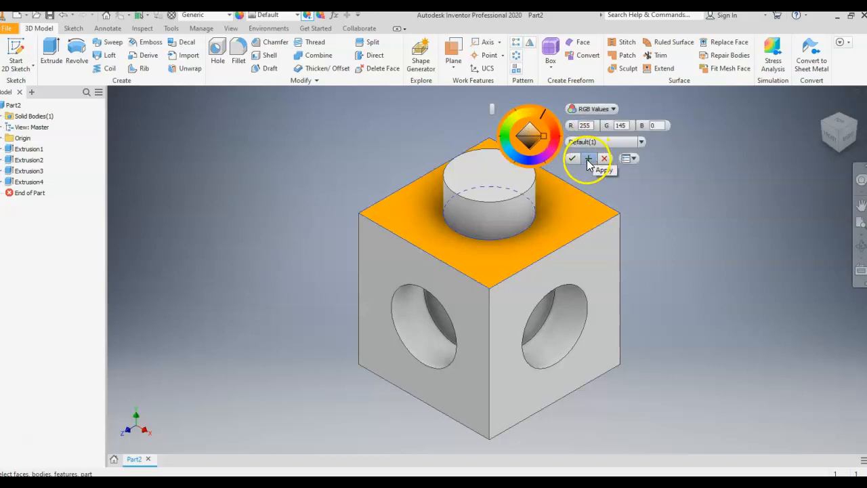
pyautogui.click(548, 116)
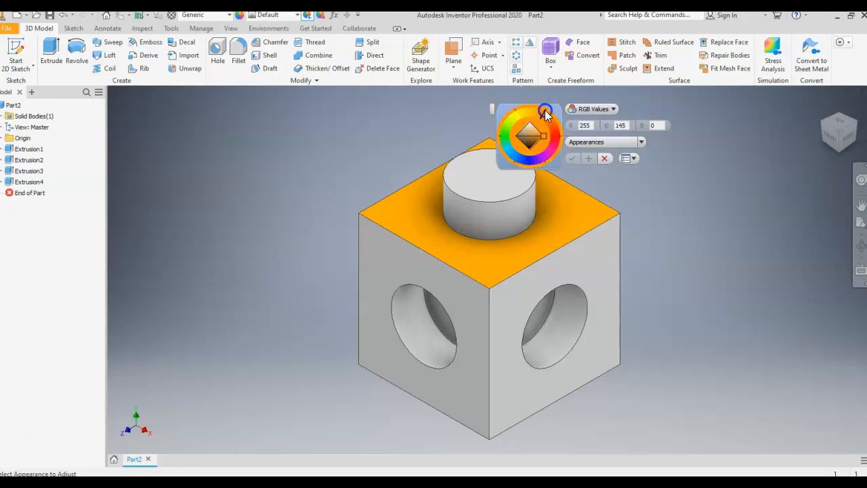
# Try an orange tint on the stud's cylindrical side face
pyautogui.click(498, 206)
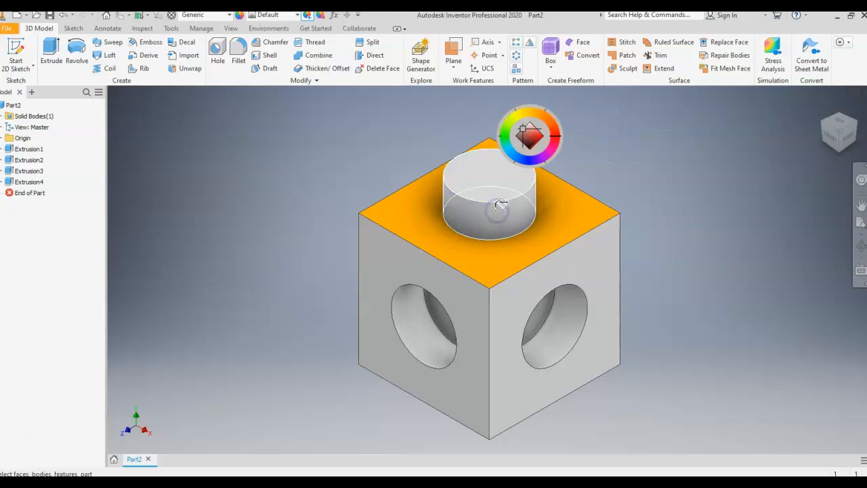
pyautogui.moveTo(546, 116)
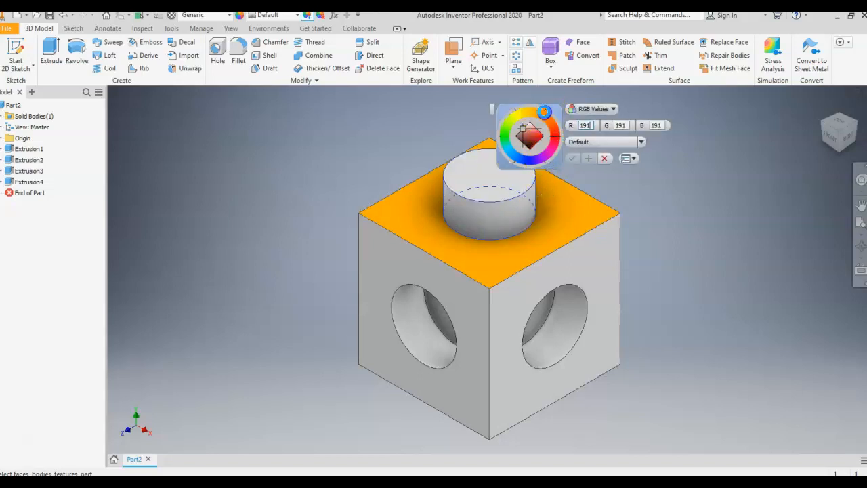
pyautogui.click(500, 207)
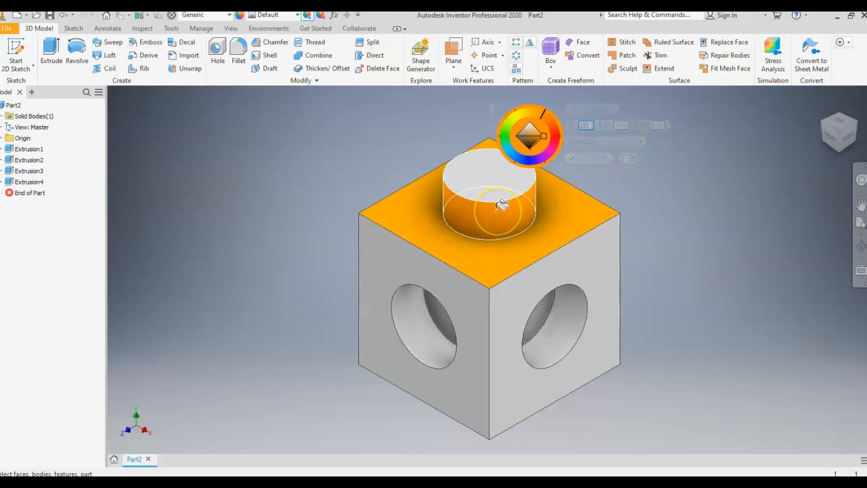
pyautogui.click(516, 231)
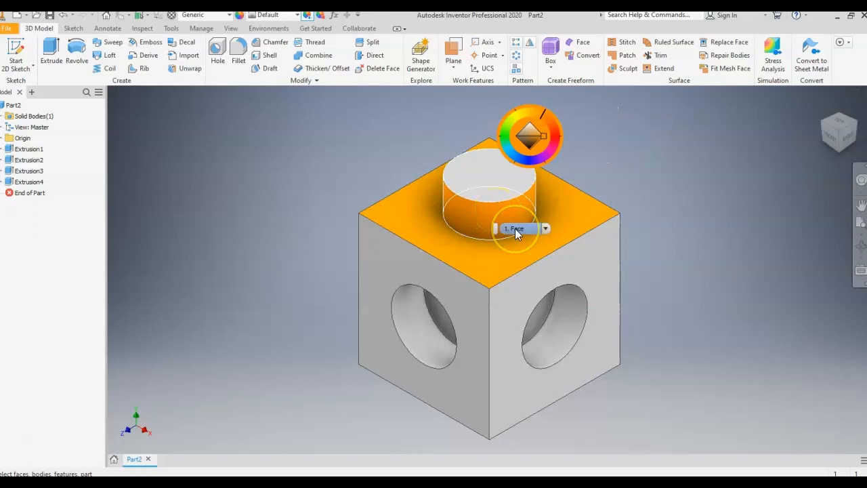
# Tint the stud's circular top face orange with RGB 255, 145, 0 and apply it
pyautogui.click(489, 174)
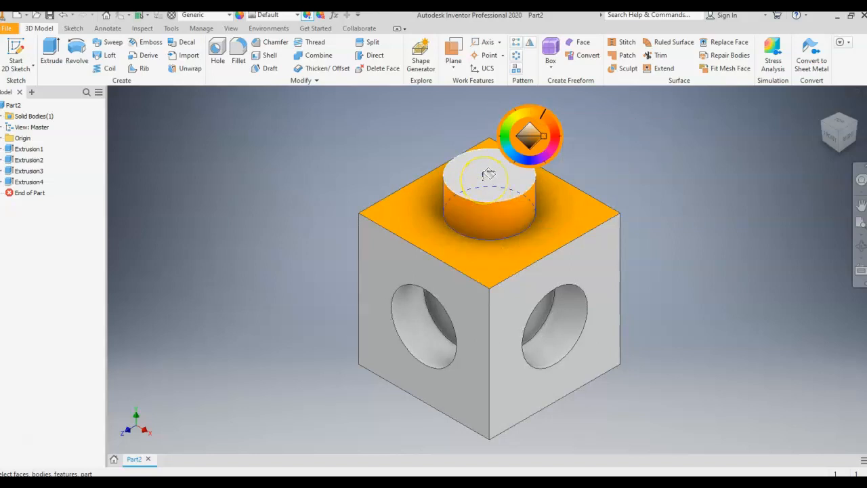
pyautogui.click(487, 176)
pyautogui.click(543, 115)
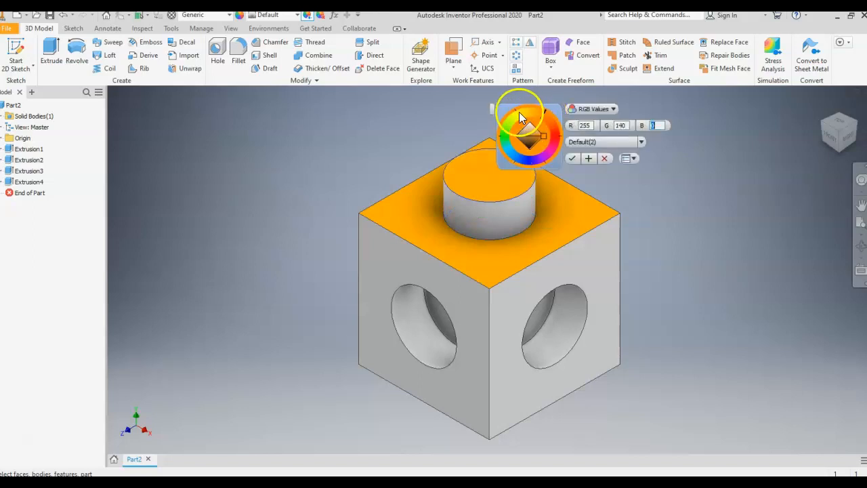
pyautogui.click(544, 111)
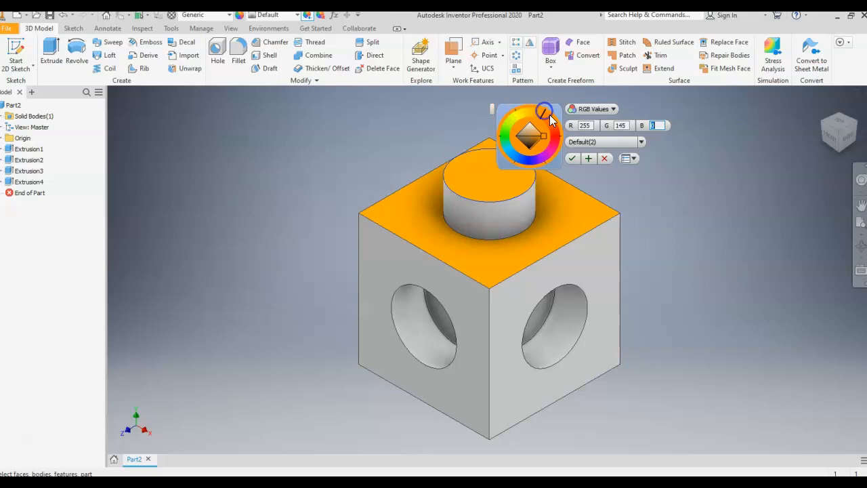
pyautogui.click(588, 158)
# Tint the stud's cylindrical side face orange to match its top and finish the appearance adjustment
pyautogui.click(494, 219)
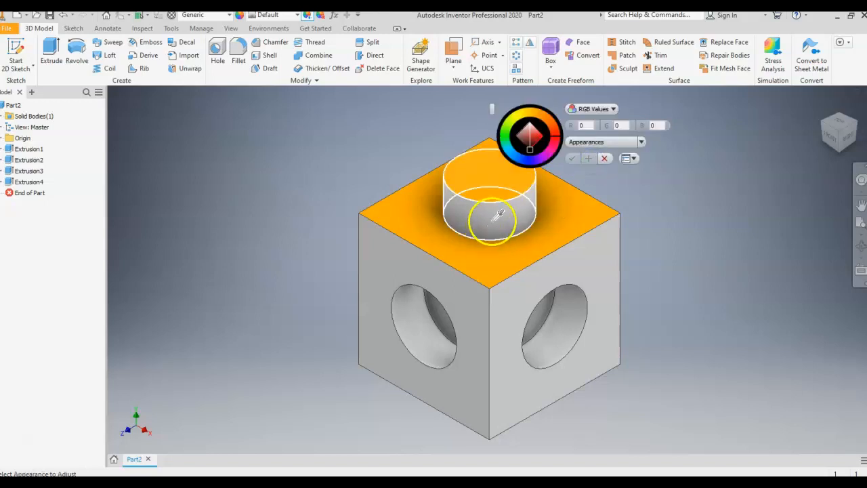
pyautogui.click(494, 221)
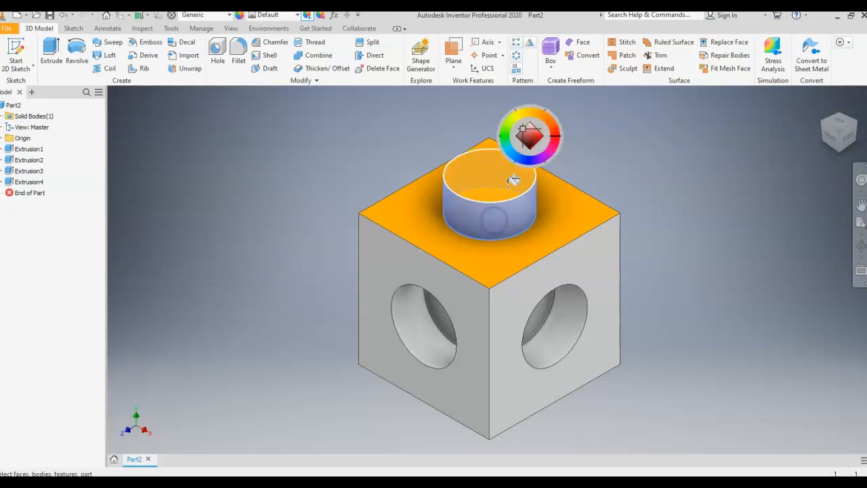
pyautogui.click(547, 111)
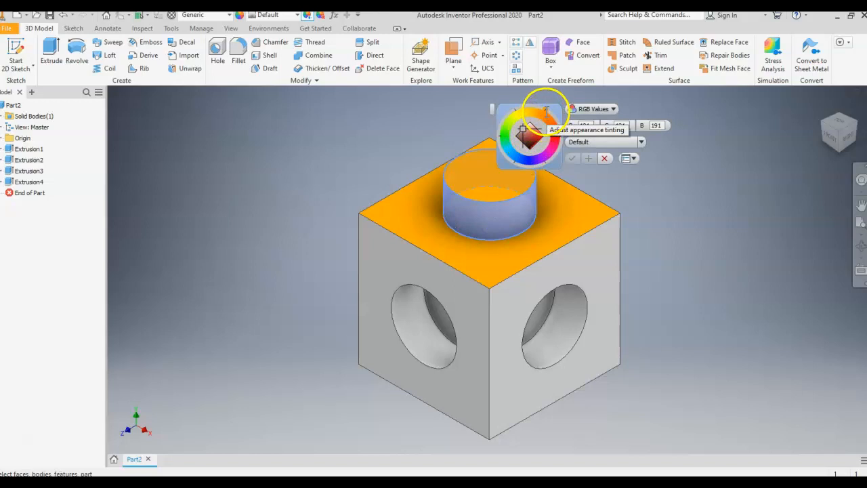
pyautogui.click(572, 159)
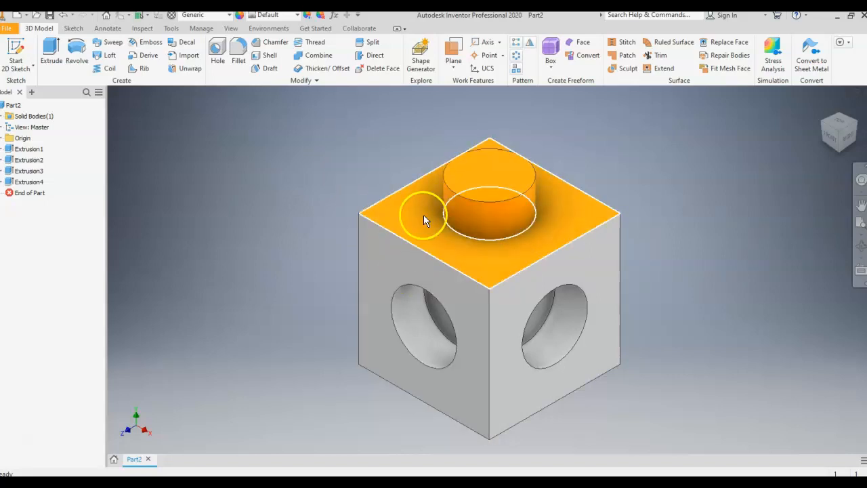
# Assign the Magenta appearance from the Inventor Material Library to the cube's front face
pyautogui.click(384, 264)
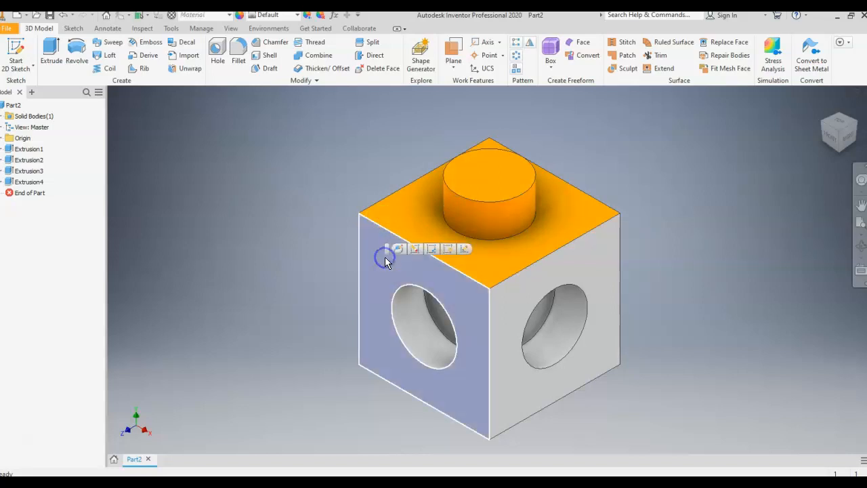
pyautogui.click(298, 16)
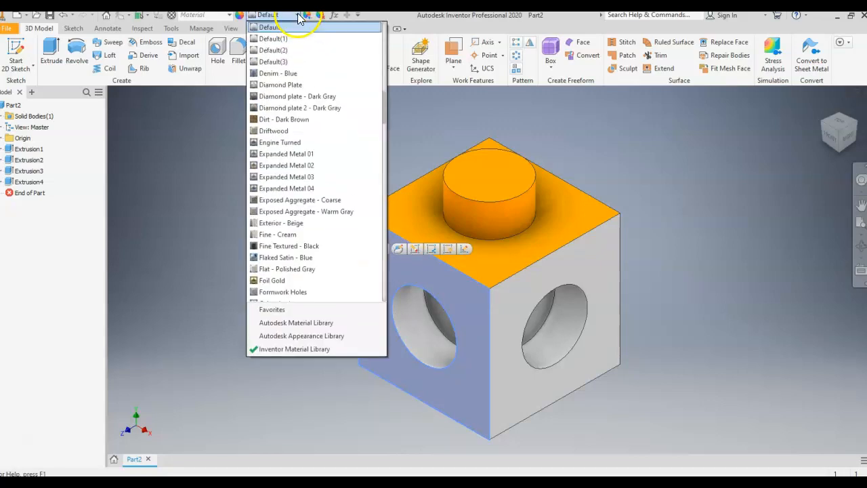
pyautogui.scroll(-14, 292, 234)
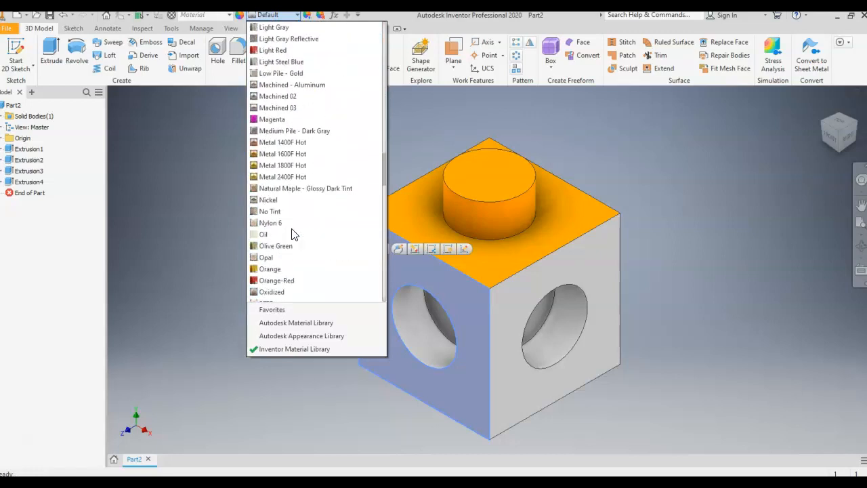
pyautogui.click(286, 120)
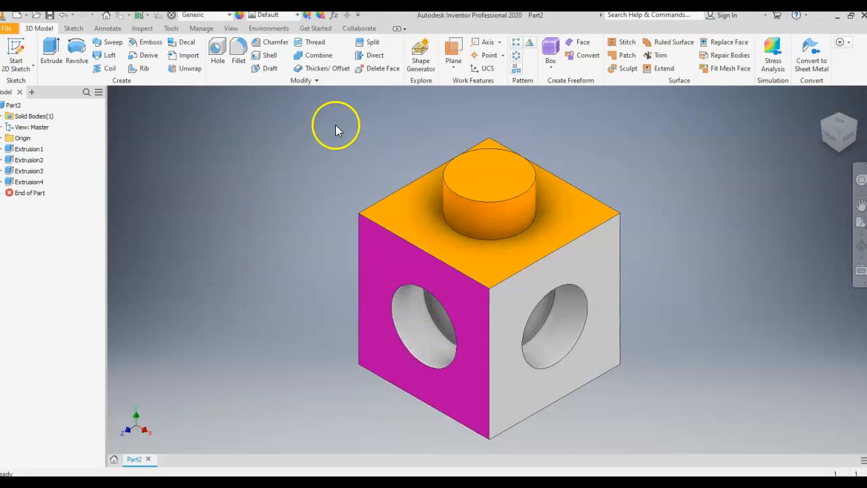
# Try the Rusted appearance on the whole part, and undo both the Rusted and Magenta appearance changes
pyautogui.click(299, 18)
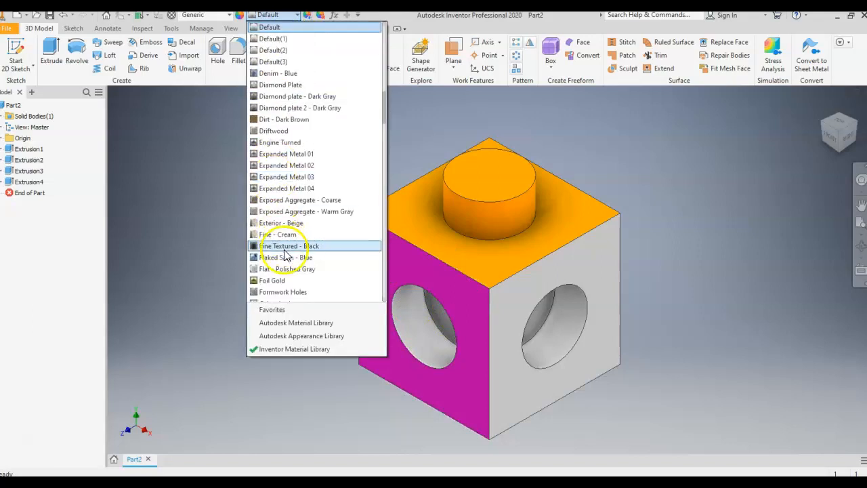
pyautogui.scroll(-18, 287, 267)
pyautogui.scroll(-10, 287, 269)
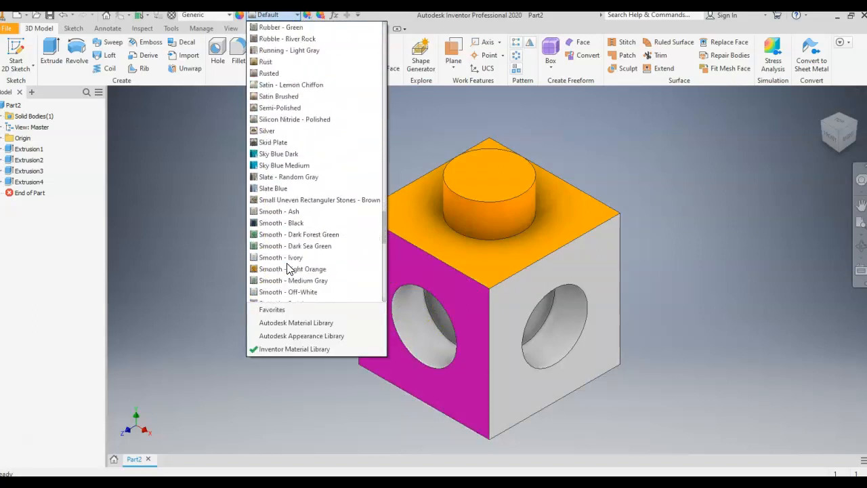
pyautogui.click(290, 73)
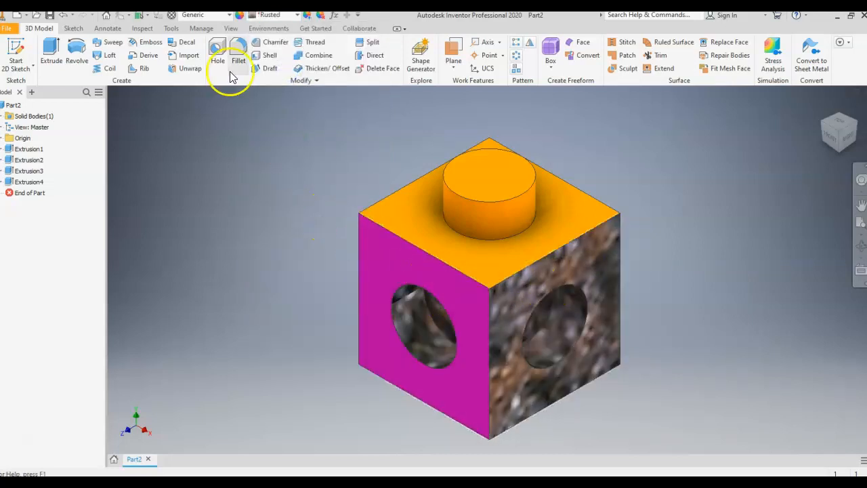
pyautogui.click(62, 18)
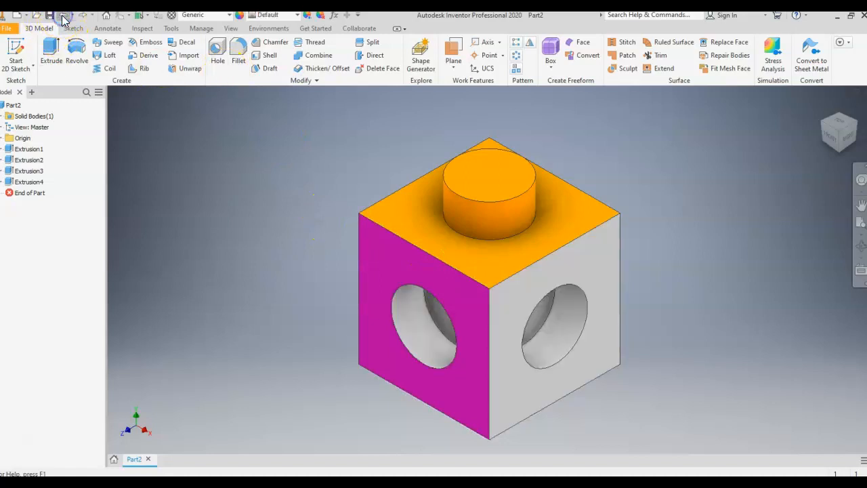
pyautogui.click(62, 17)
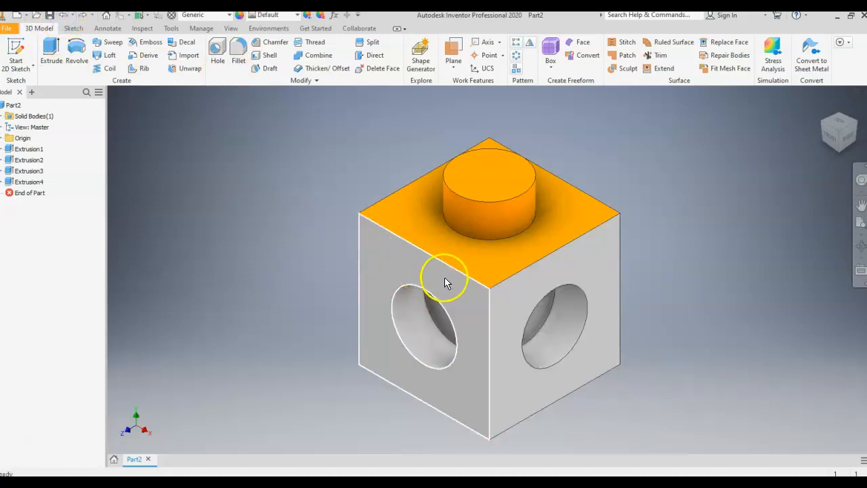
# Tint the cube's front face purple with RGB 157, 0, 255 through the appearance adjustment and apply it
pyautogui.click(464, 301)
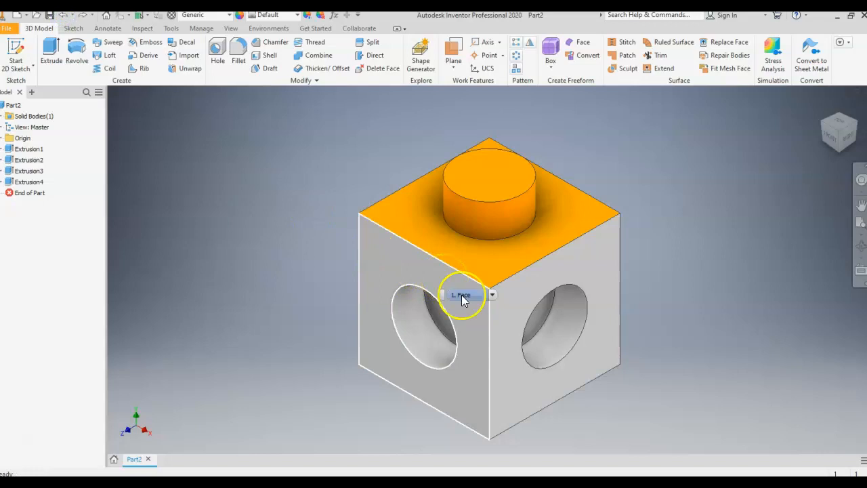
pyautogui.click(403, 264)
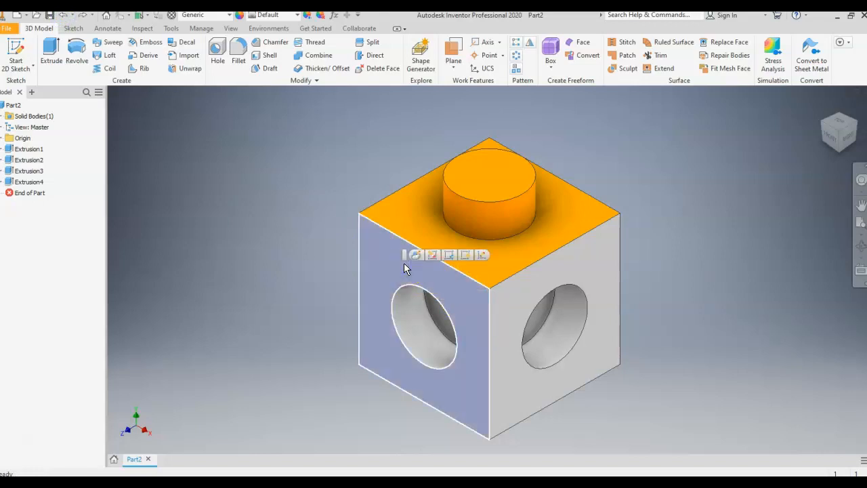
pyautogui.click(307, 15)
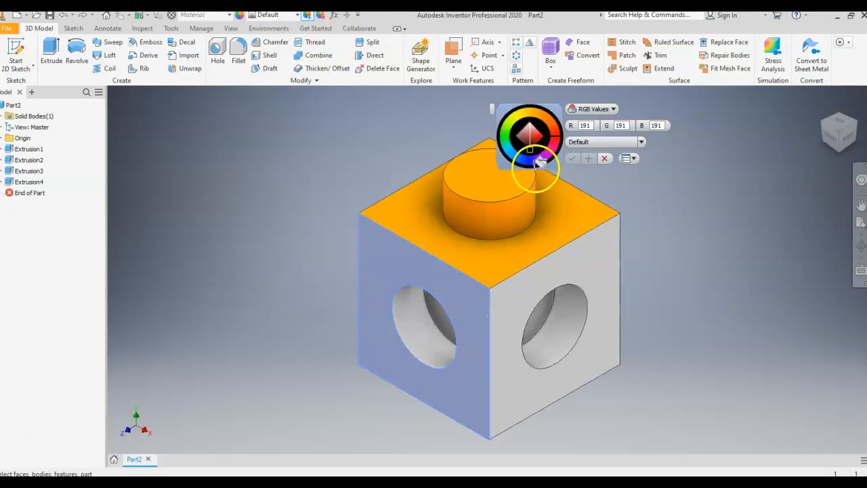
pyautogui.click(547, 163)
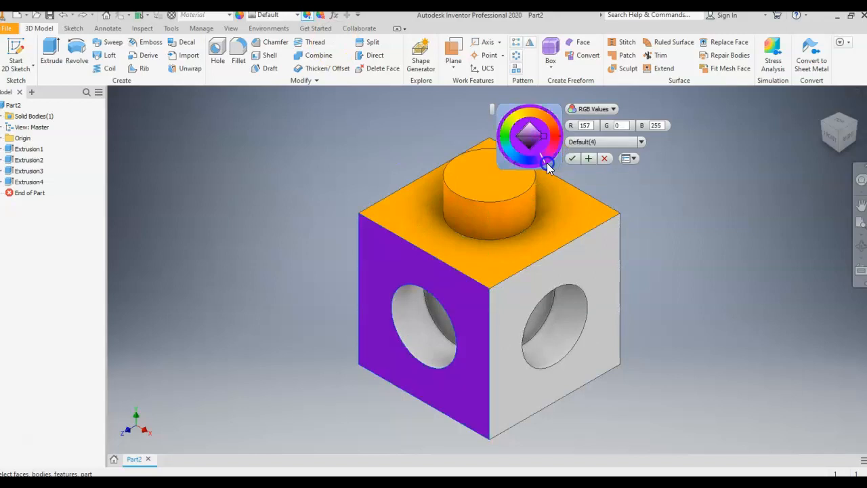
pyautogui.click(588, 159)
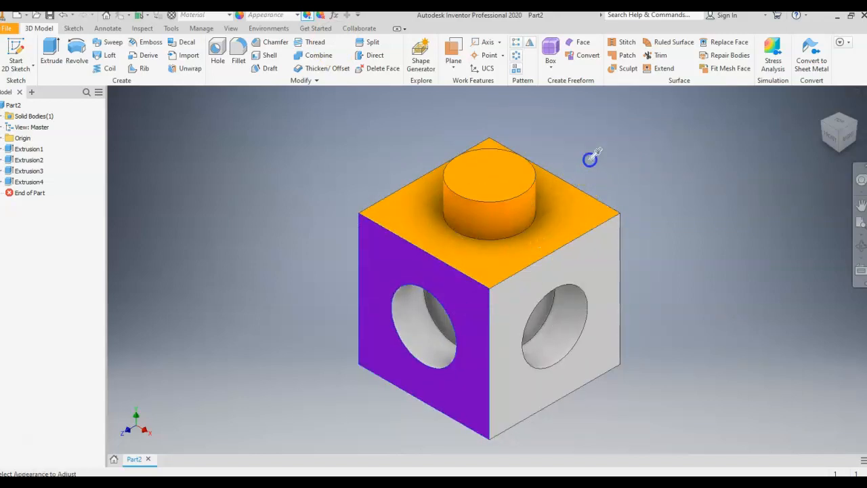
# Tint the circular floor of the front recess purple with RGB 157, 0, 255 through the appearance adjustment and apply it
pyautogui.click(425, 330)
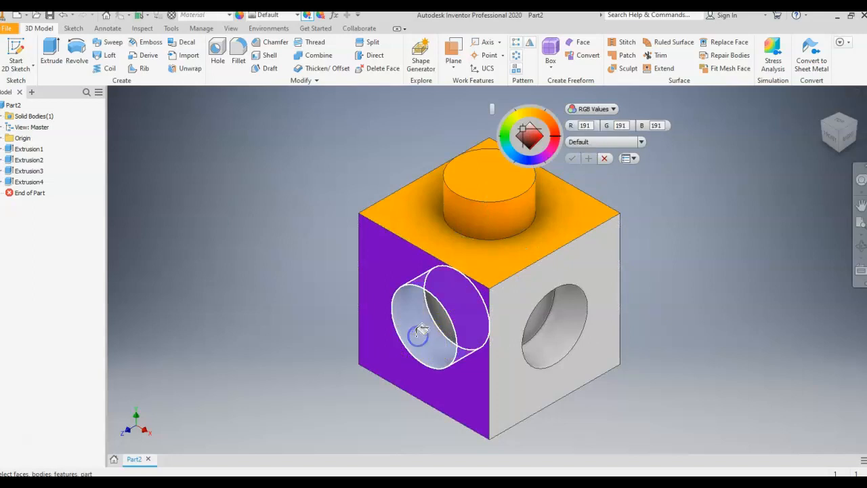
pyautogui.click(546, 162)
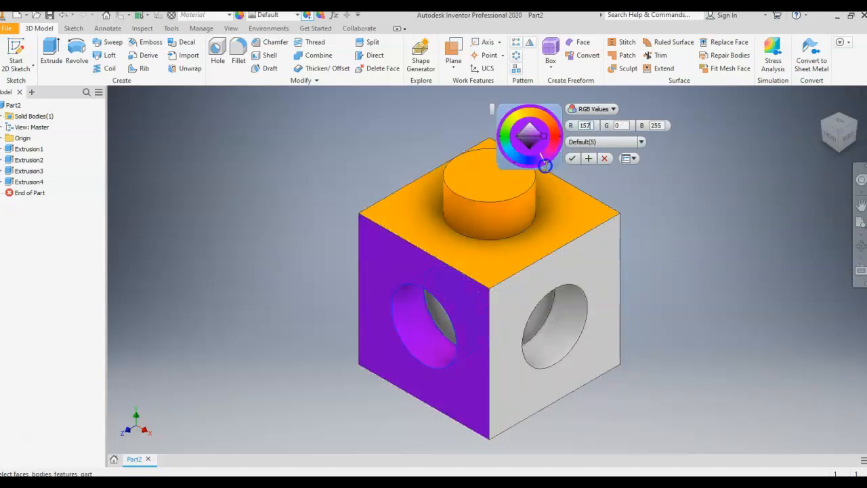
pyautogui.click(449, 327)
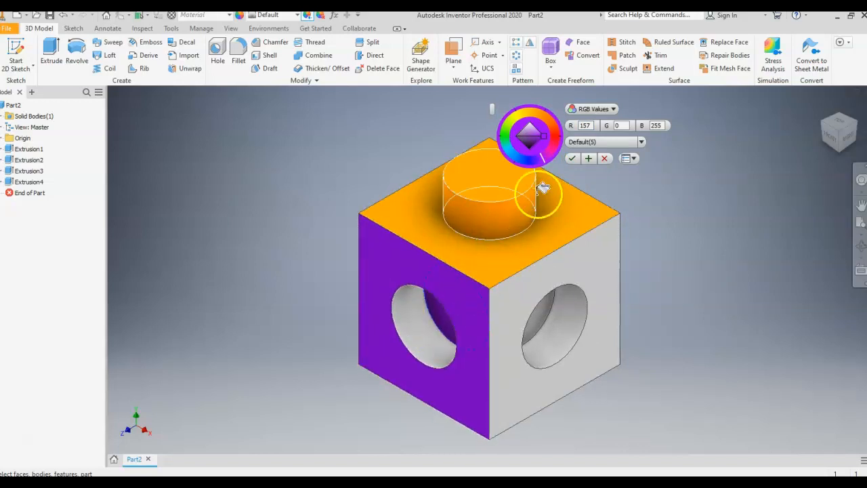
pyautogui.click(430, 329)
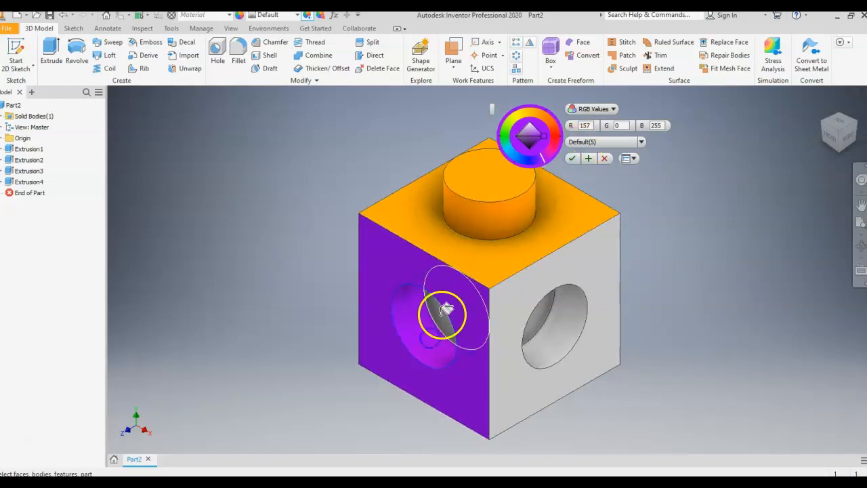
pyautogui.click(591, 157)
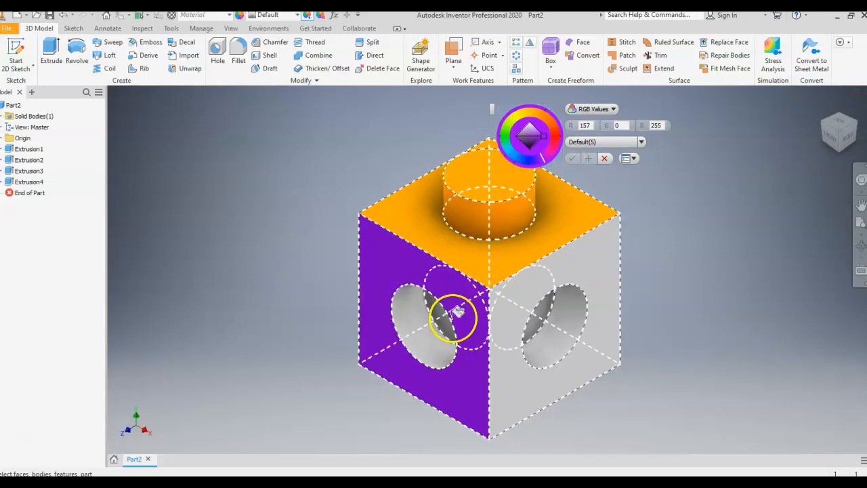
pyautogui.click(444, 329)
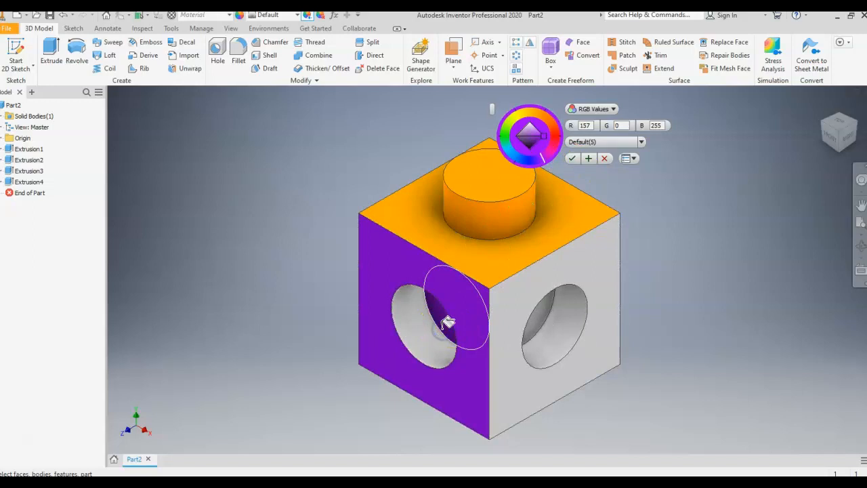
pyautogui.click(588, 158)
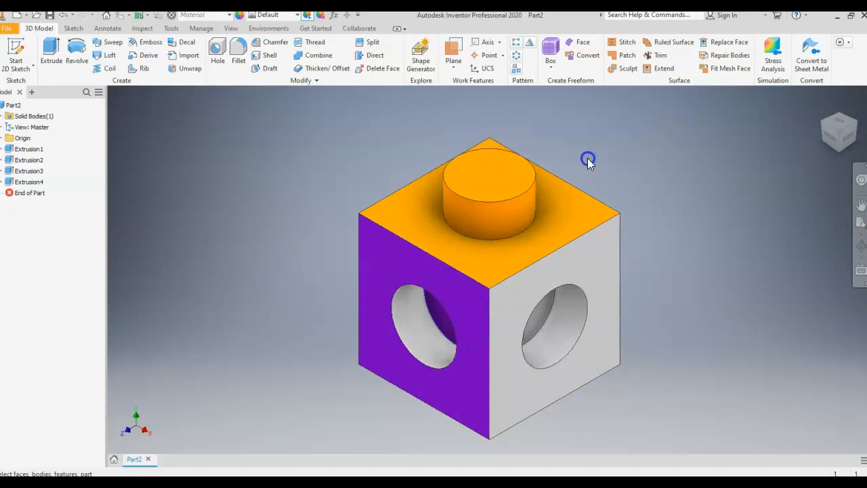
# Tint the front recess's cylindrical side wall purple with RGB 157, 0, 255 and finish the appearance adjustment
pyautogui.click(439, 330)
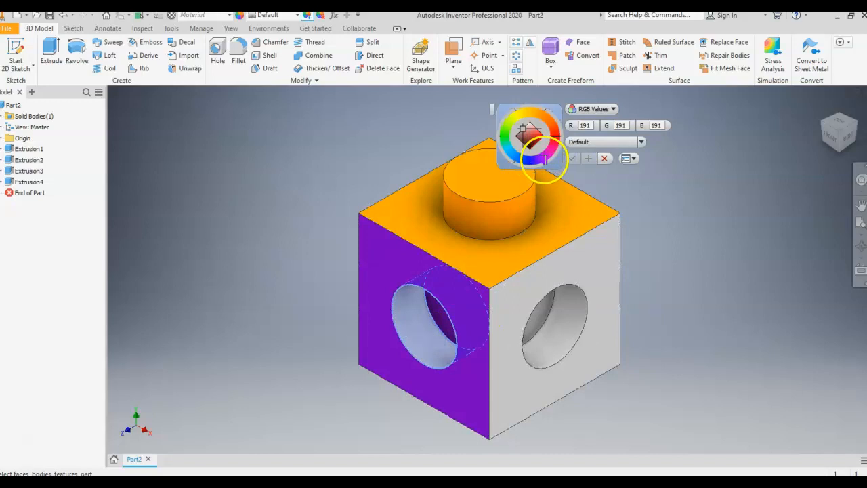
pyautogui.click(544, 159)
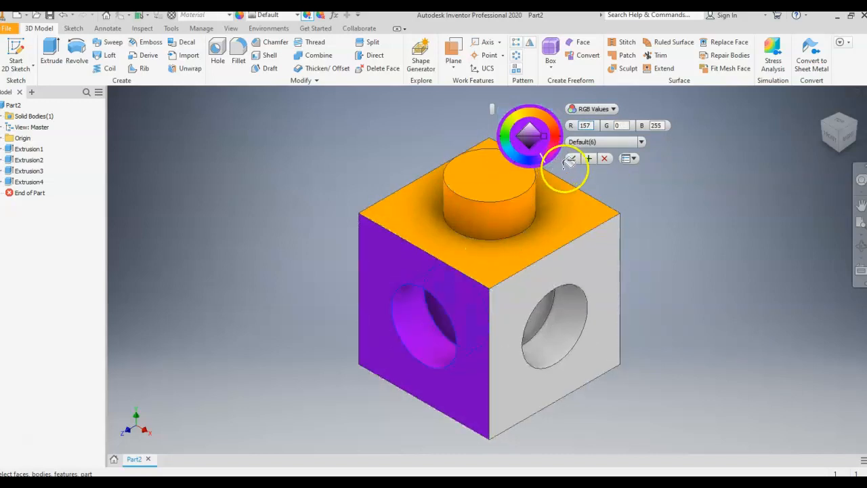
pyautogui.click(575, 160)
pyautogui.click(408, 347)
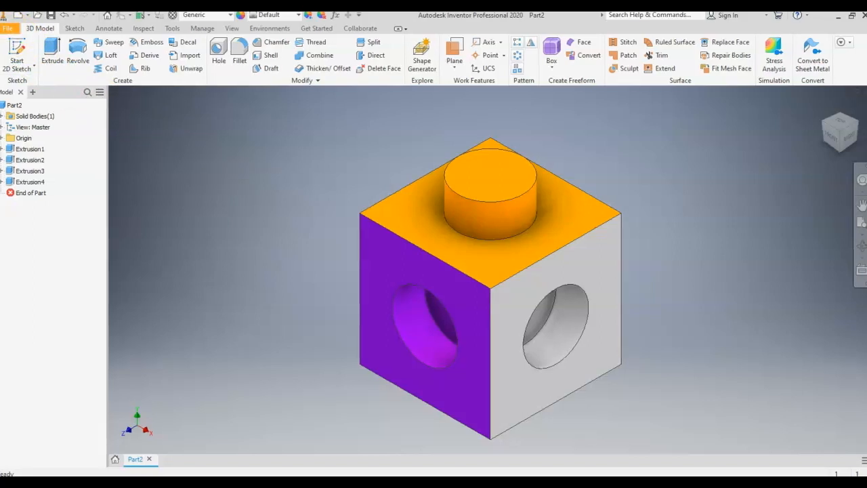
pyautogui.click(11, 30)
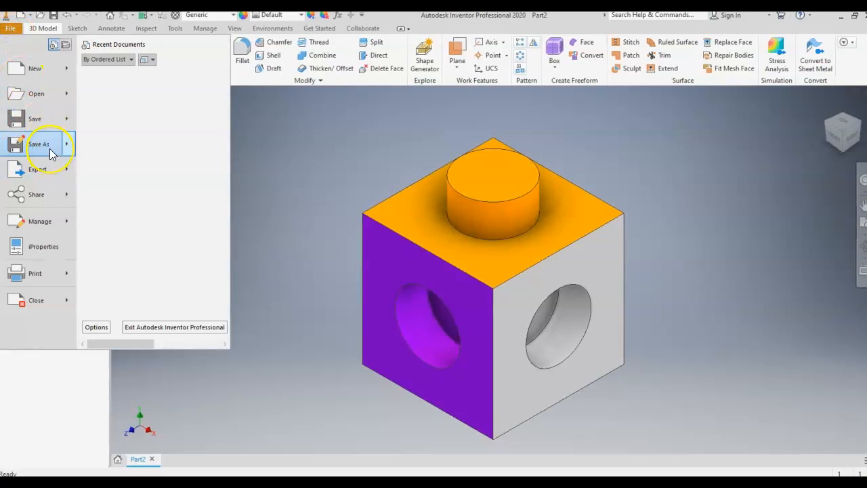
pyautogui.moveTo(50, 153)
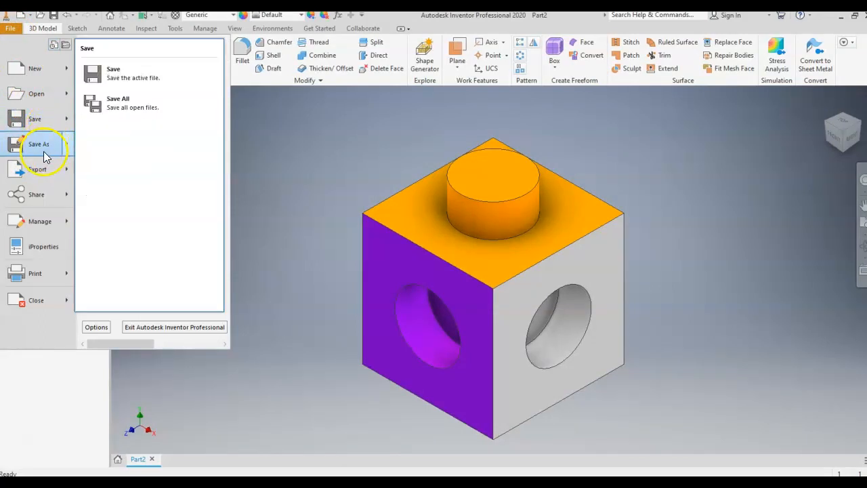
pyautogui.click(44, 153)
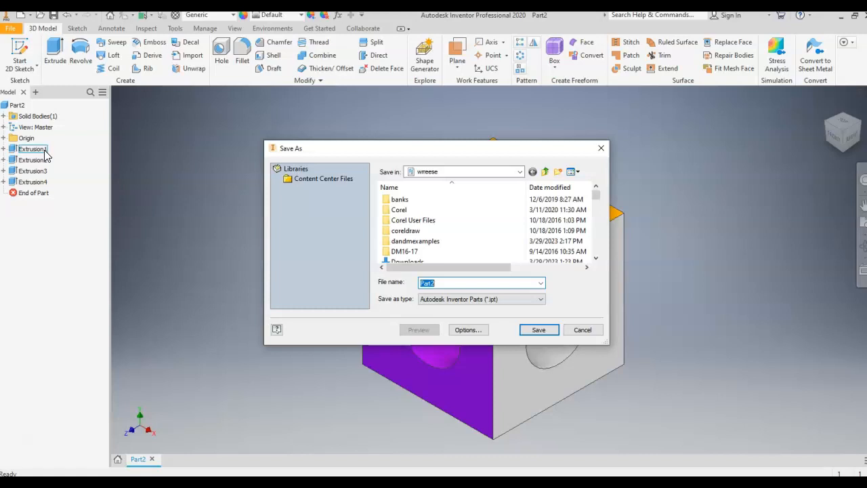
pyautogui.click(520, 173)
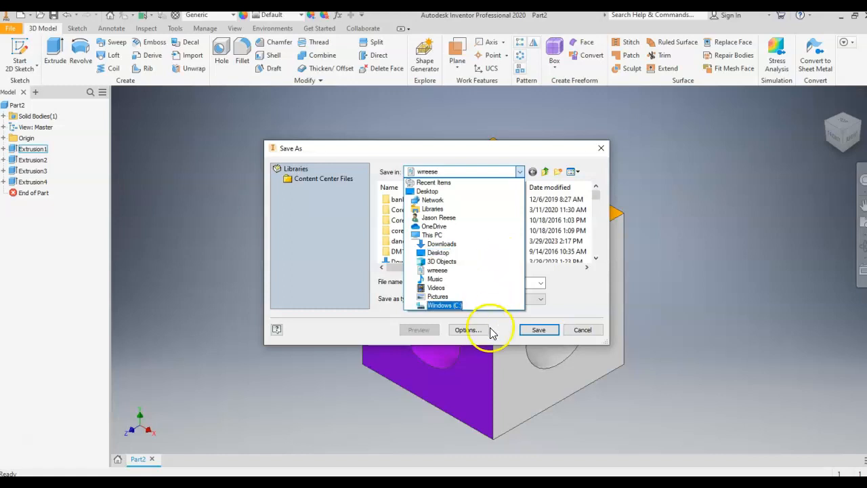
pyautogui.click(519, 171)
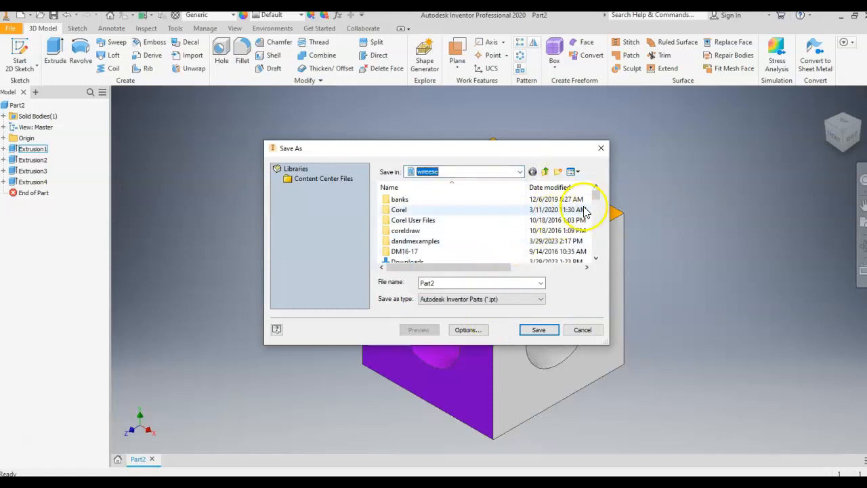
pyautogui.click(520, 171)
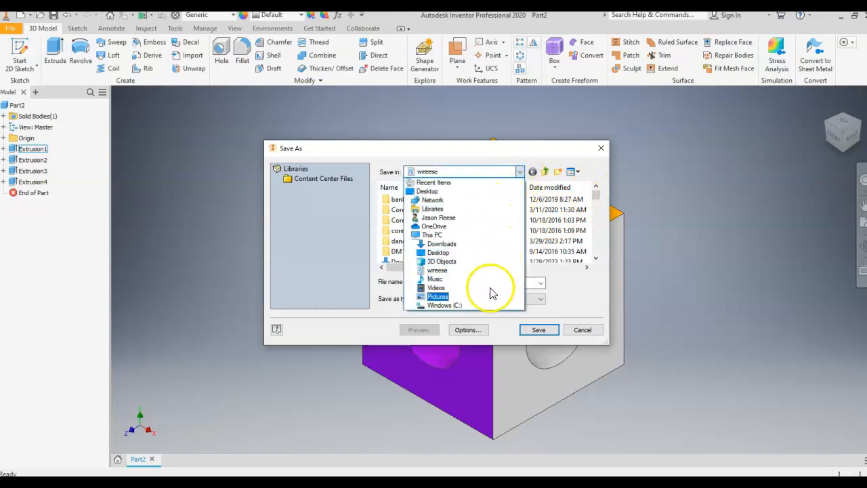
pyautogui.click(480, 236)
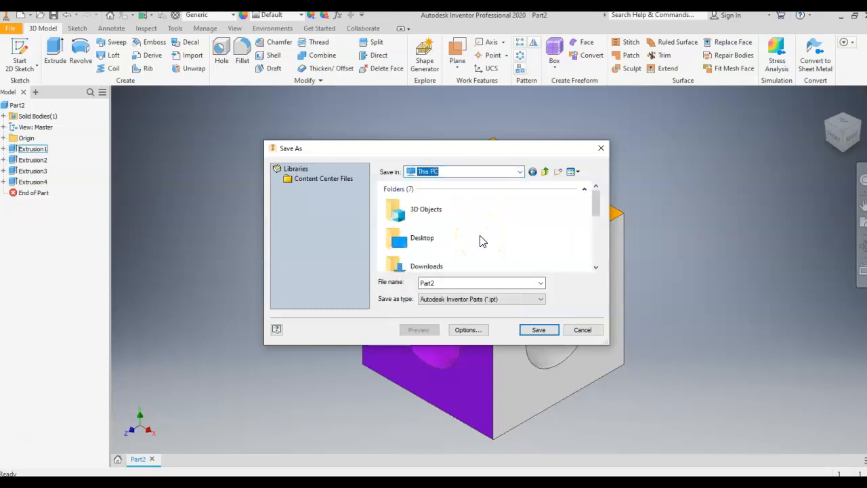
pyautogui.click(520, 172)
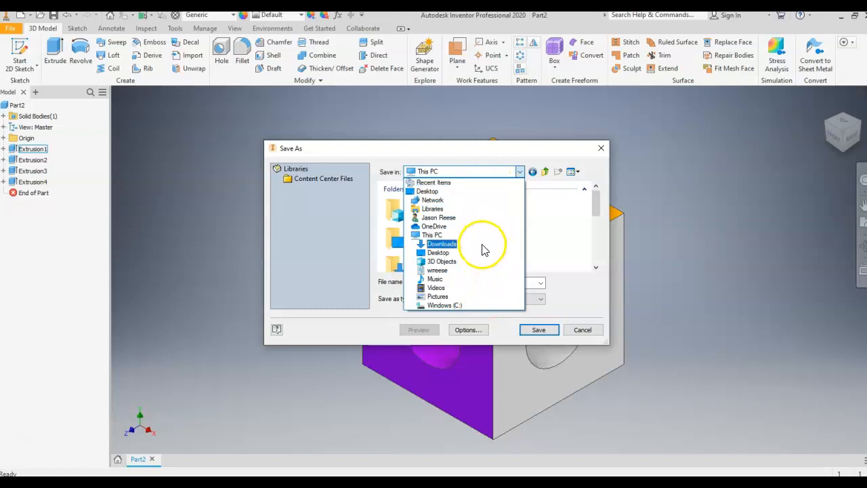
pyautogui.press('Escape')
pyautogui.press('Escape')
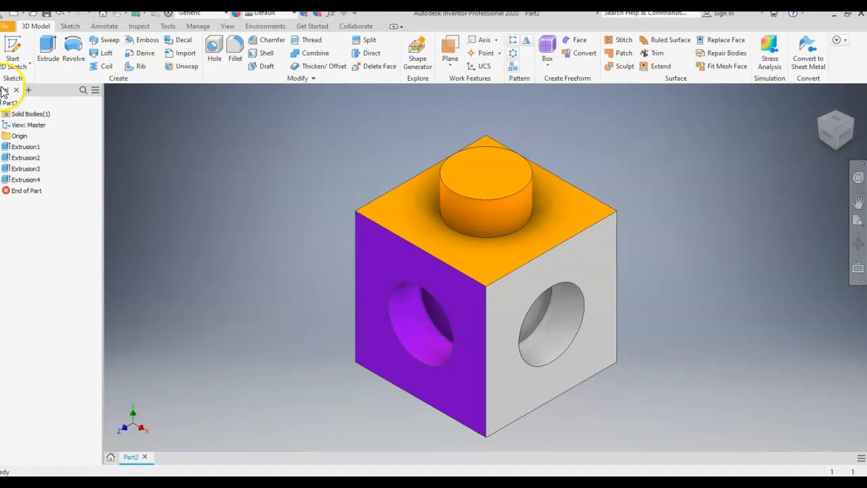
pyautogui.click(9, 32)
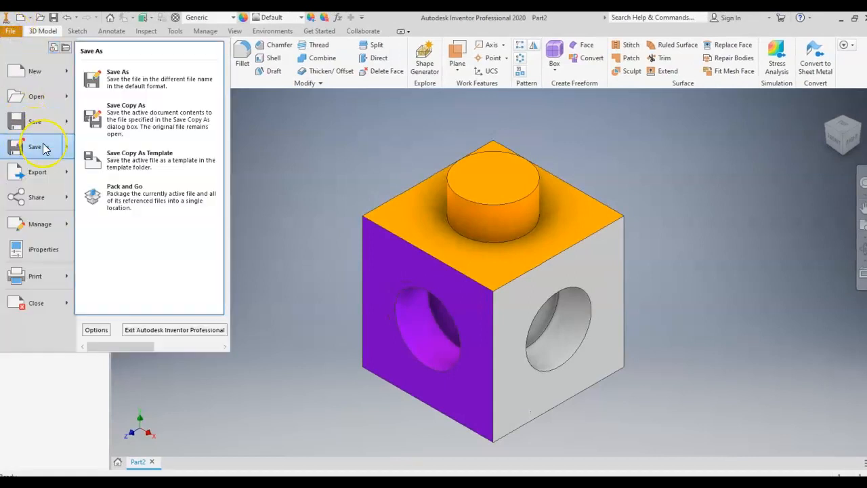
pyautogui.click(42, 149)
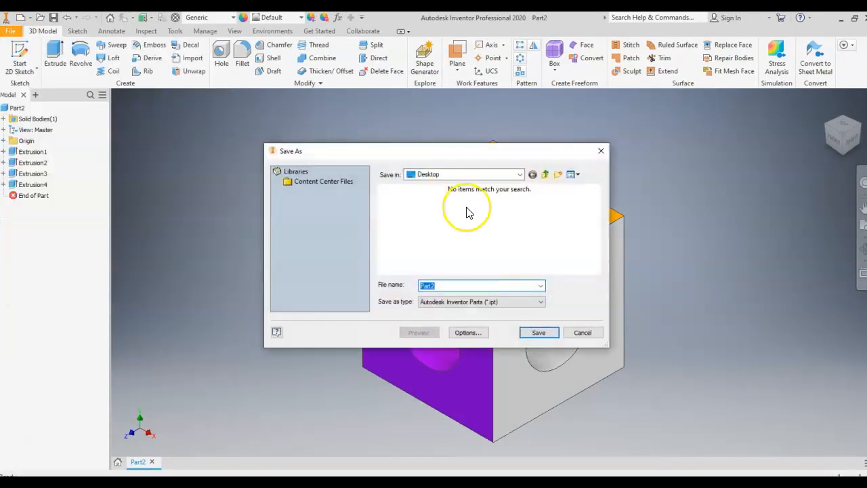
pyautogui.click(520, 175)
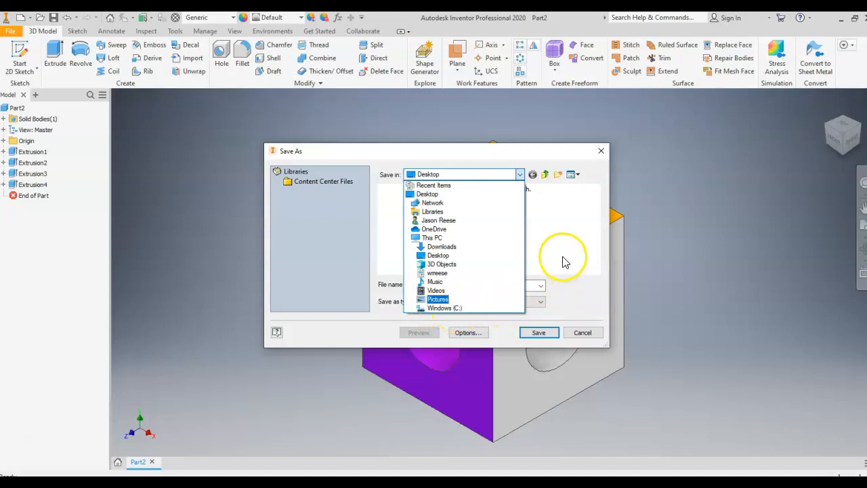
pyautogui.click(479, 306)
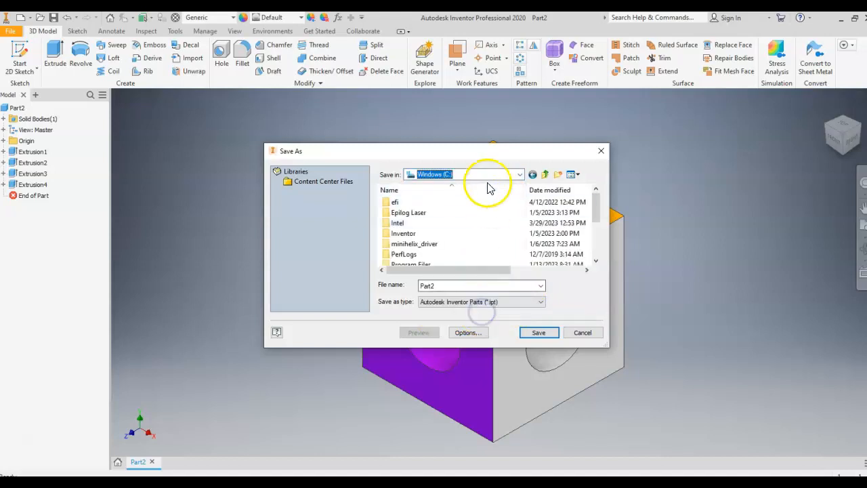
pyautogui.click(449, 286)
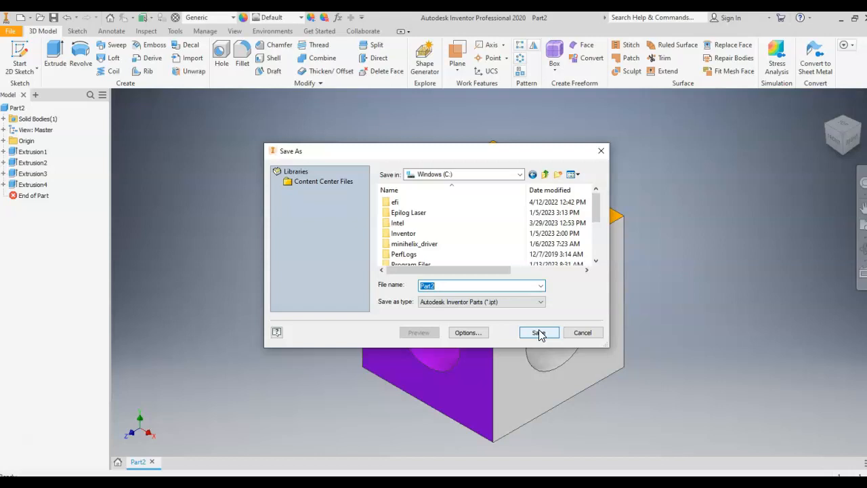
pyautogui.click(520, 174)
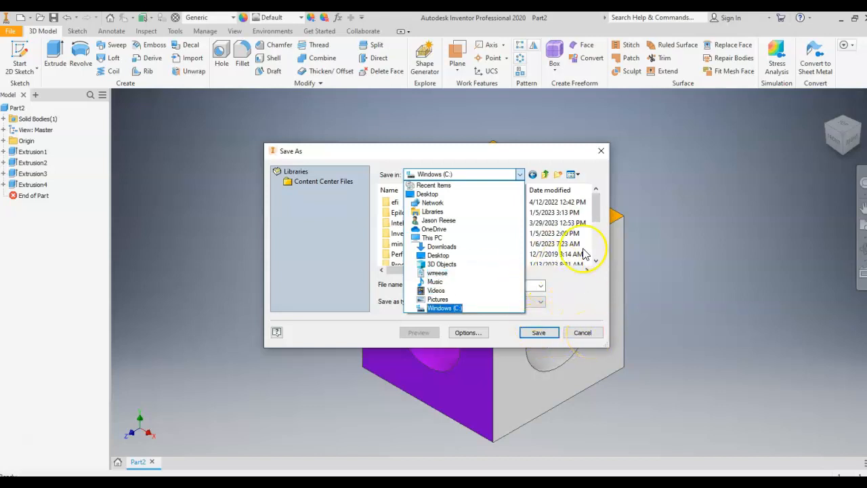
pyautogui.click(601, 156)
pyautogui.click(601, 154)
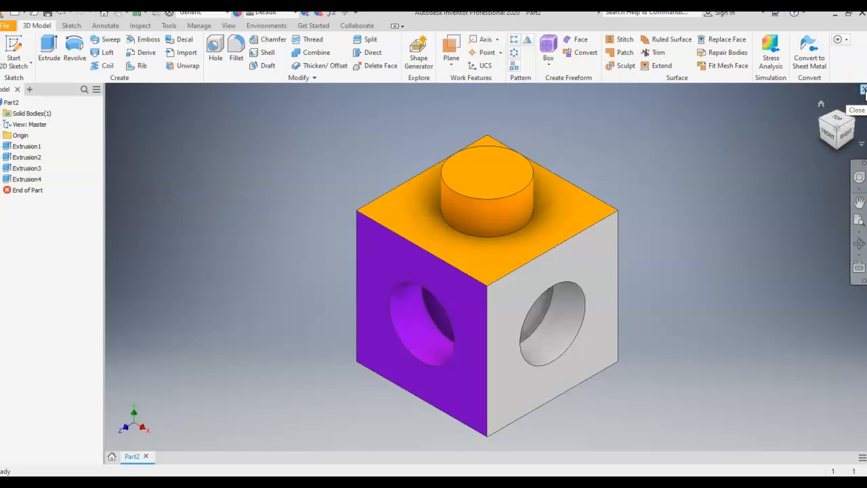
pyautogui.click(864, 90)
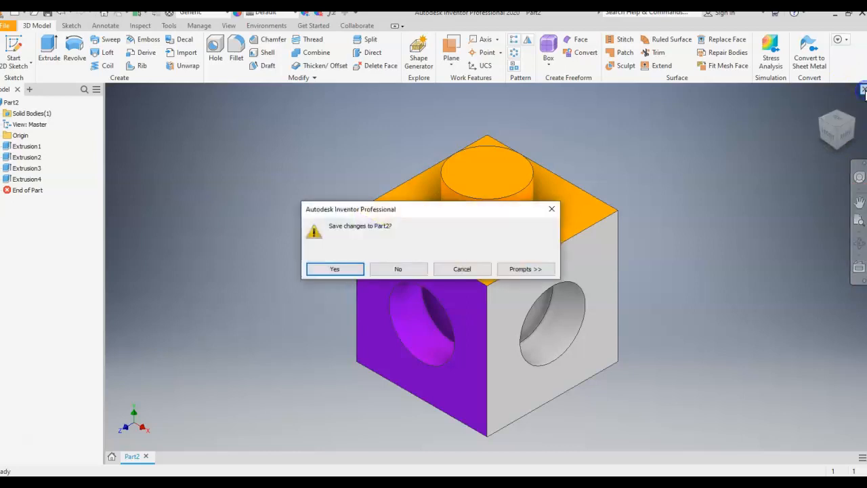
pyautogui.click(461, 269)
# Try to save the part as linking cube on the Windows (C:) drive and decline the suggested alternative folder
pyautogui.click(7, 26)
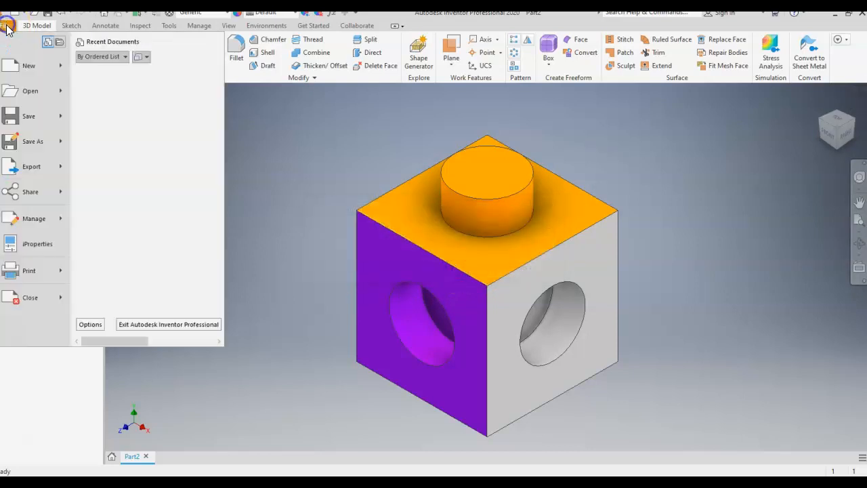
pyautogui.click(38, 137)
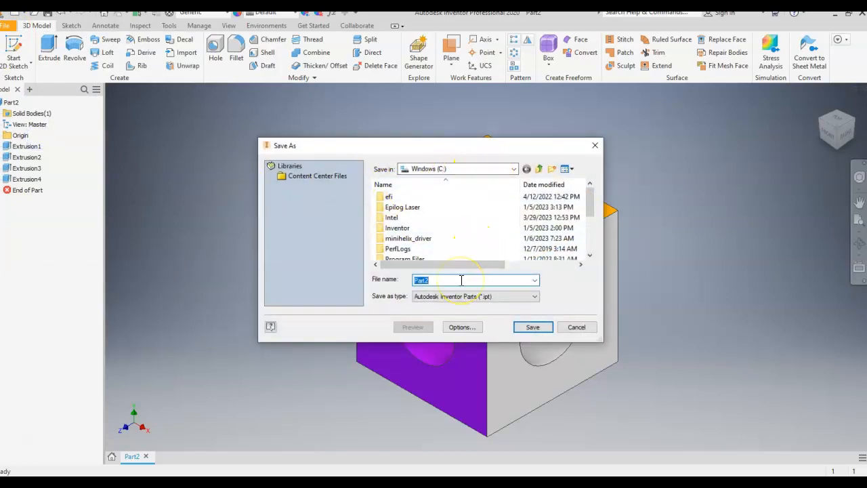
pyautogui.write('linking cube')
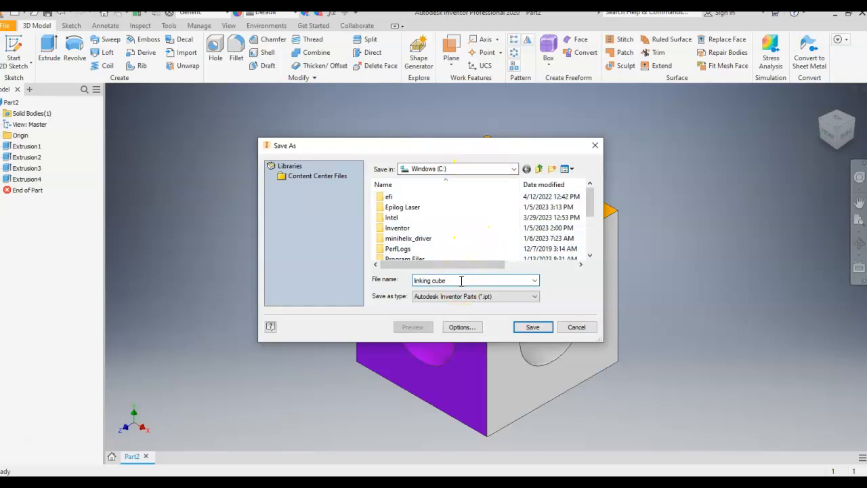
pyautogui.click(533, 327)
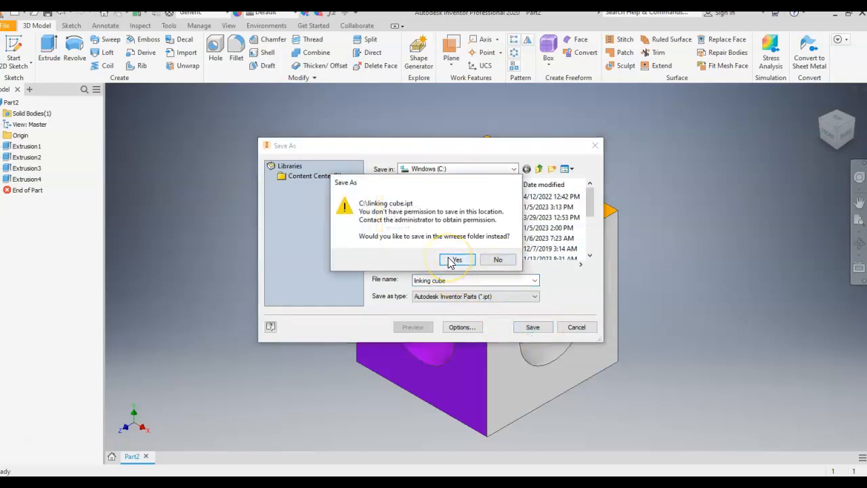
pyautogui.click(497, 259)
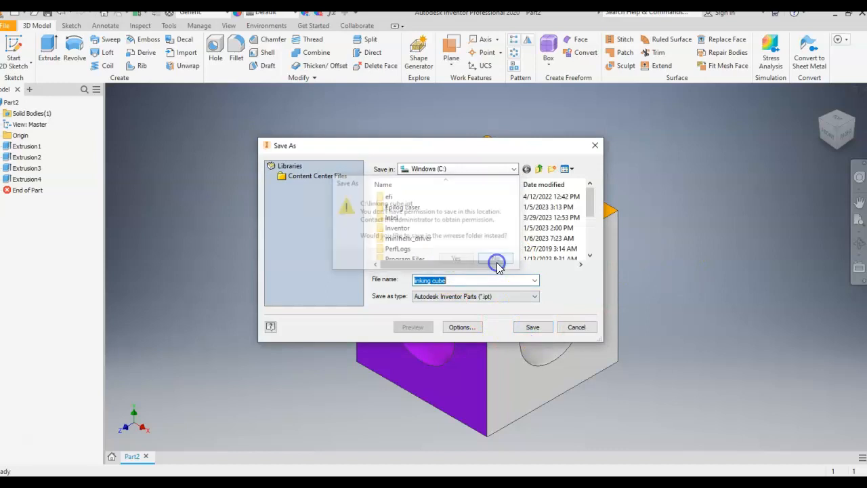
# Save the linking cube part in the personal user folder under This PC and close the file
pyautogui.click(515, 169)
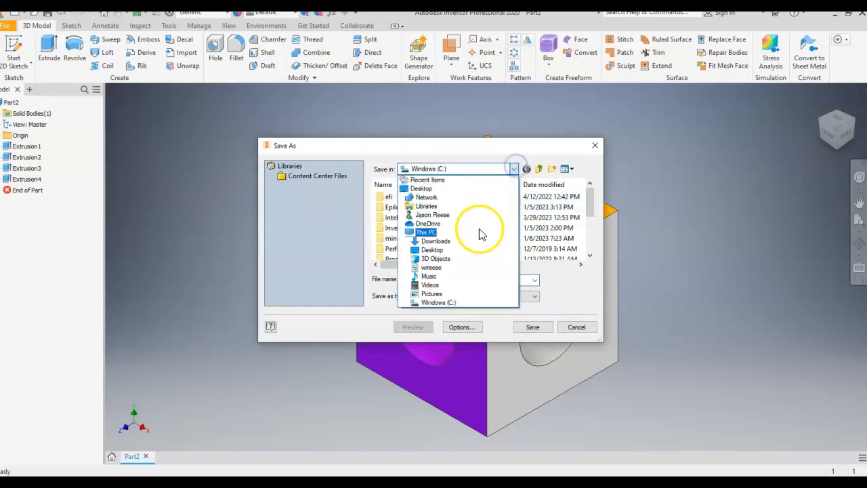
pyautogui.click(474, 267)
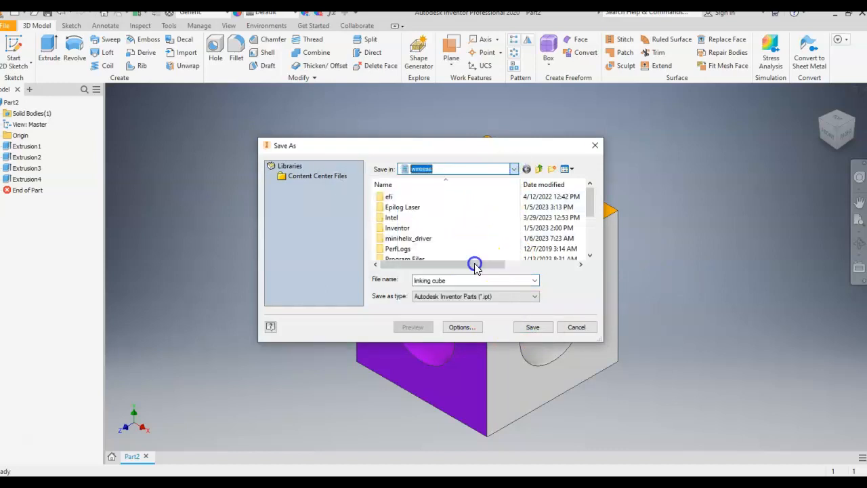
pyautogui.click(531, 328)
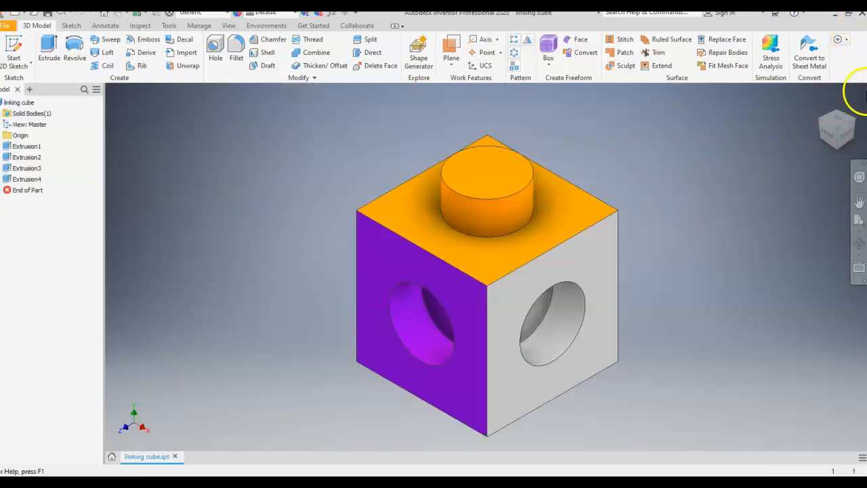
pyautogui.click(863, 91)
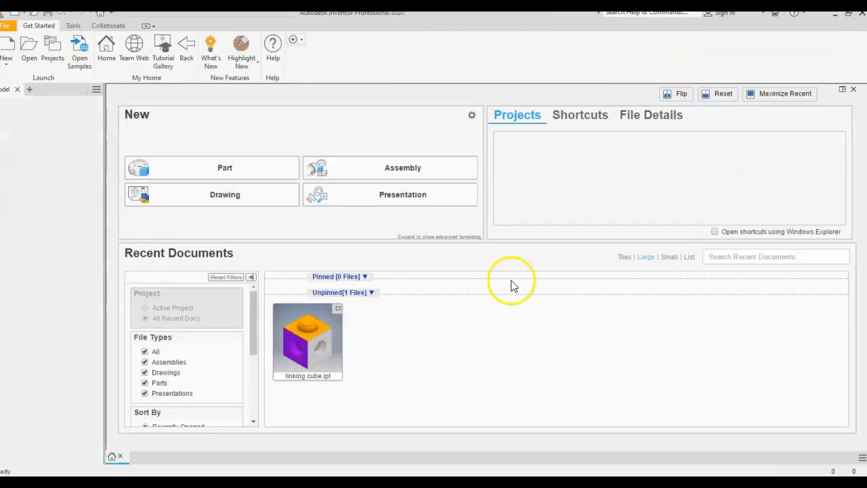